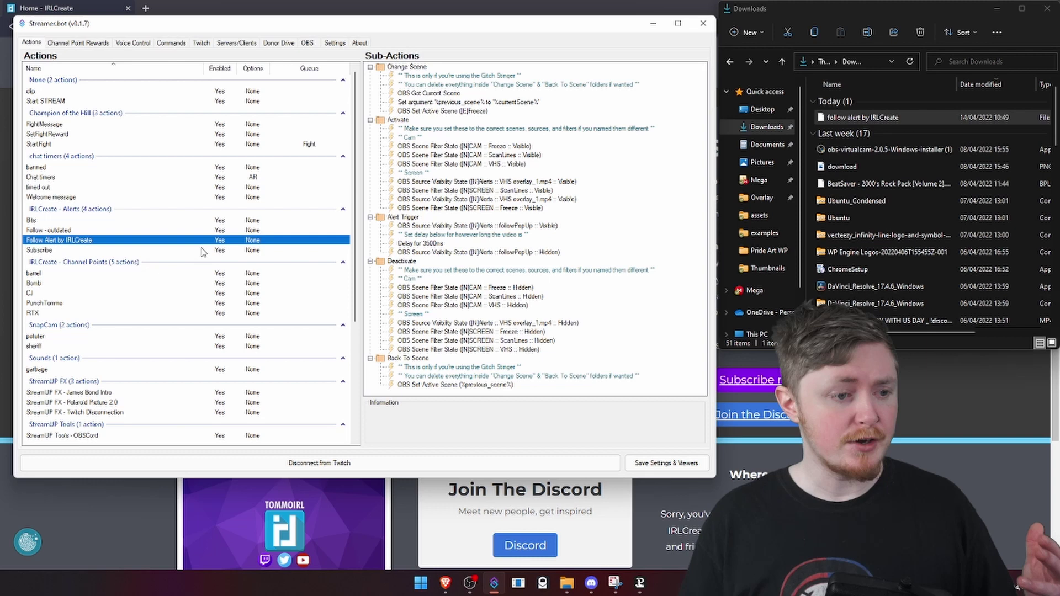
Import the Follow Alert by IRLCreate action from the follow alert file and read its Gitch Stinger sub-action note.
right_click(202, 250)
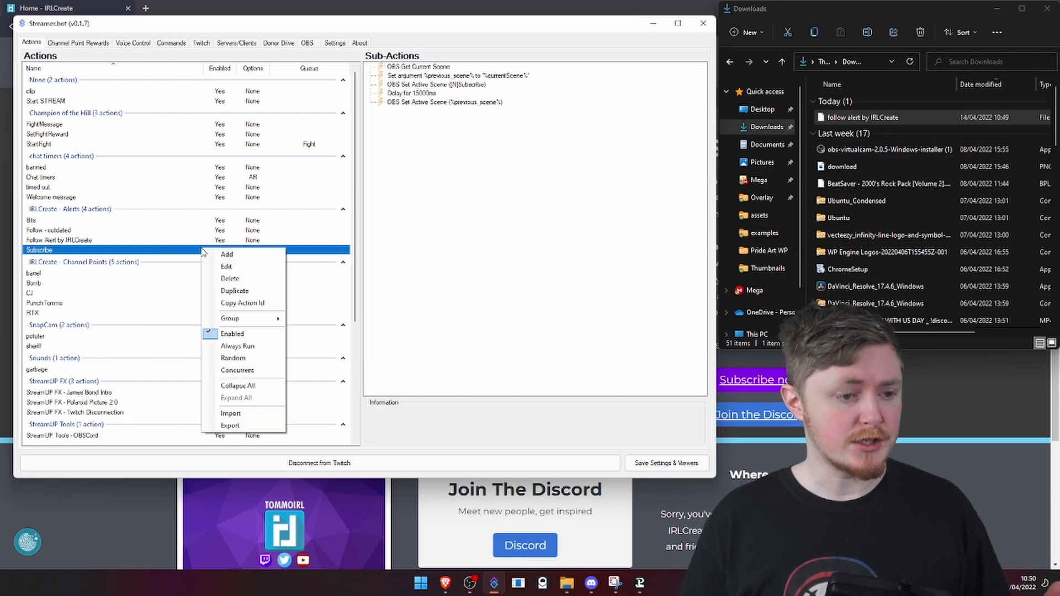
click(246, 416)
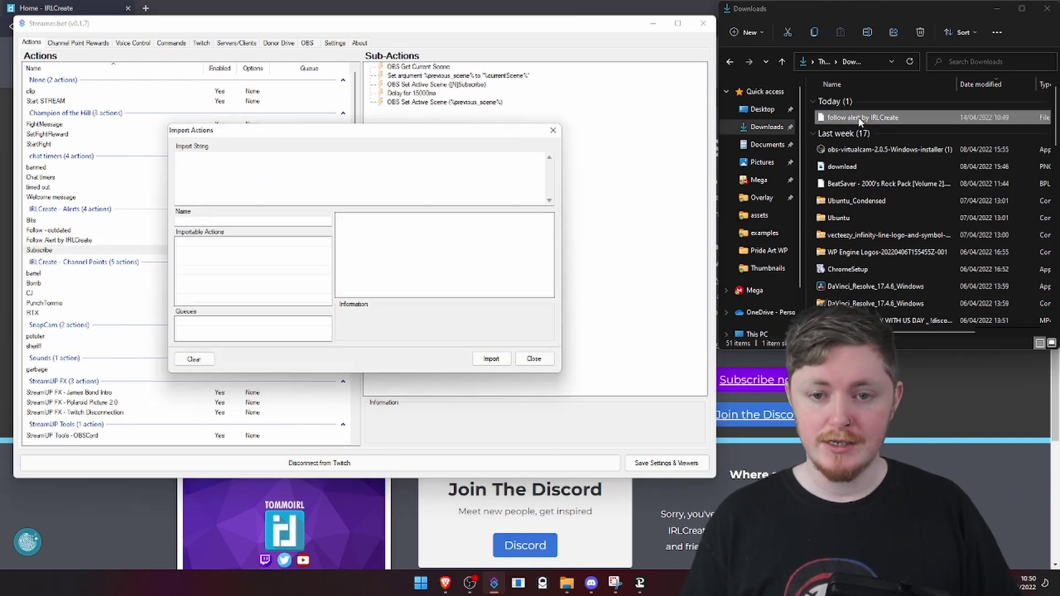
drag(870, 125, 509, 169)
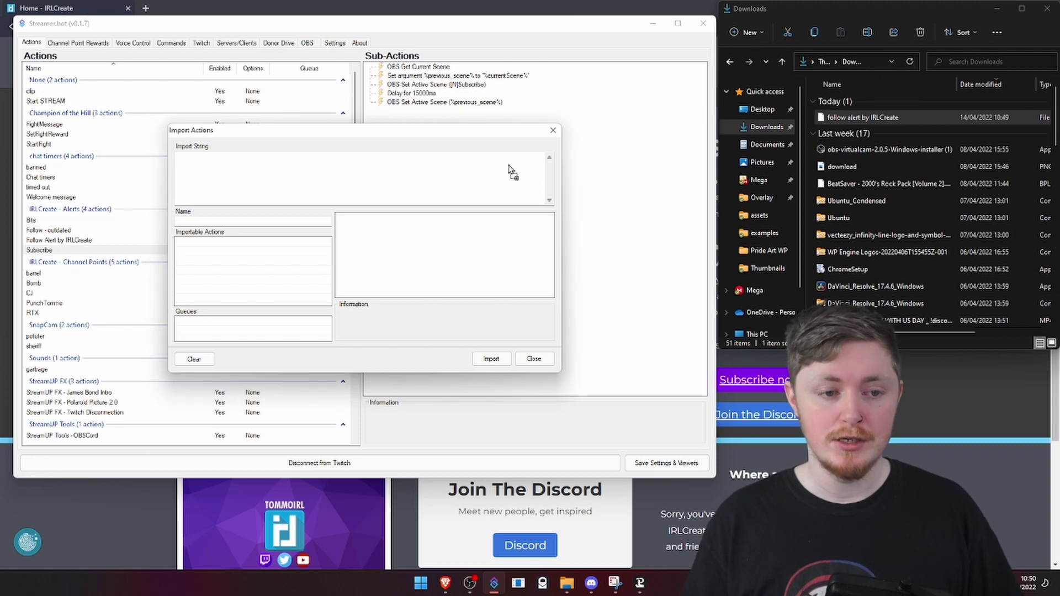
drag(370, 179, 369, 175)
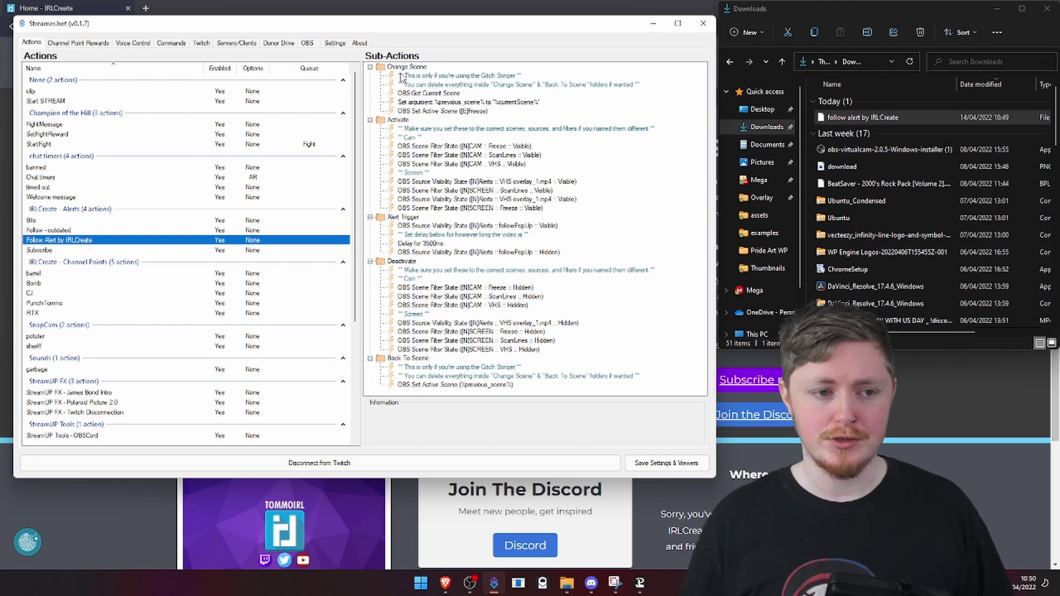
click(412, 77)
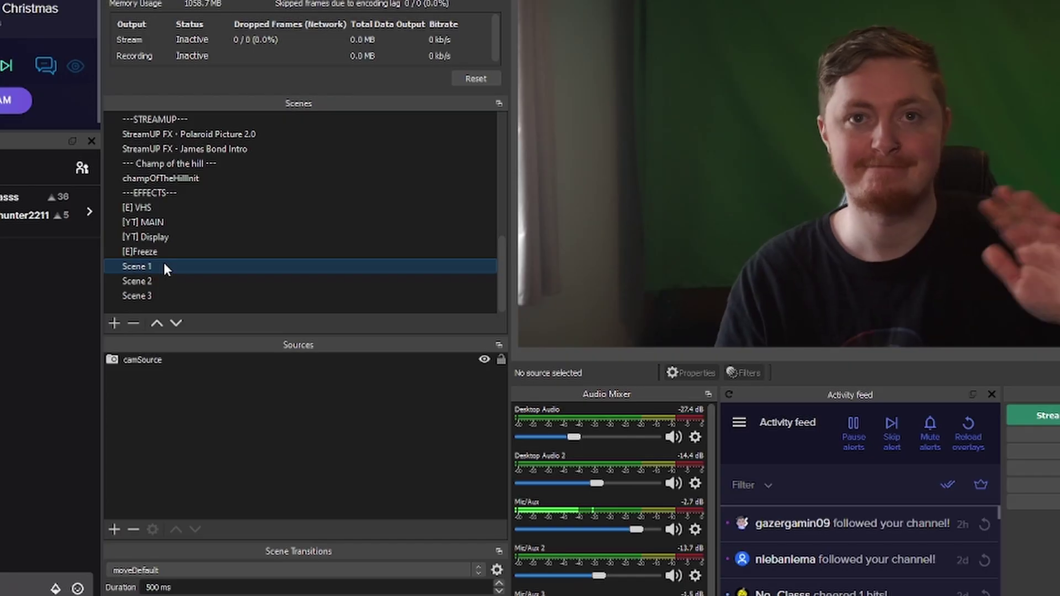
Switch to Scene 2, inspect the cam's ScanLines, VHS and Freeze filters, and enable Freeze.
click(158, 283)
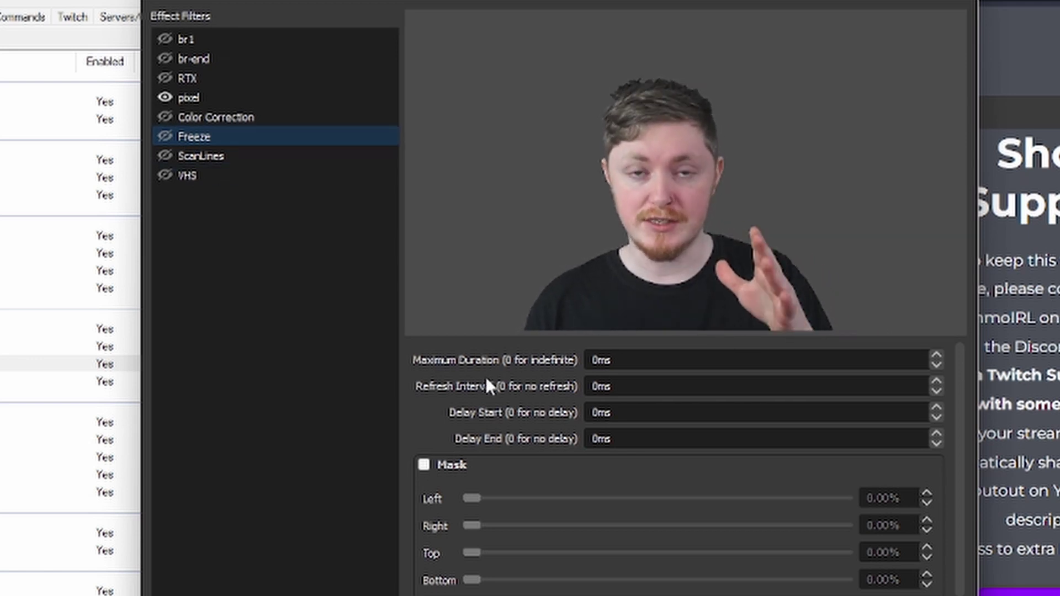
click(220, 157)
click(237, 180)
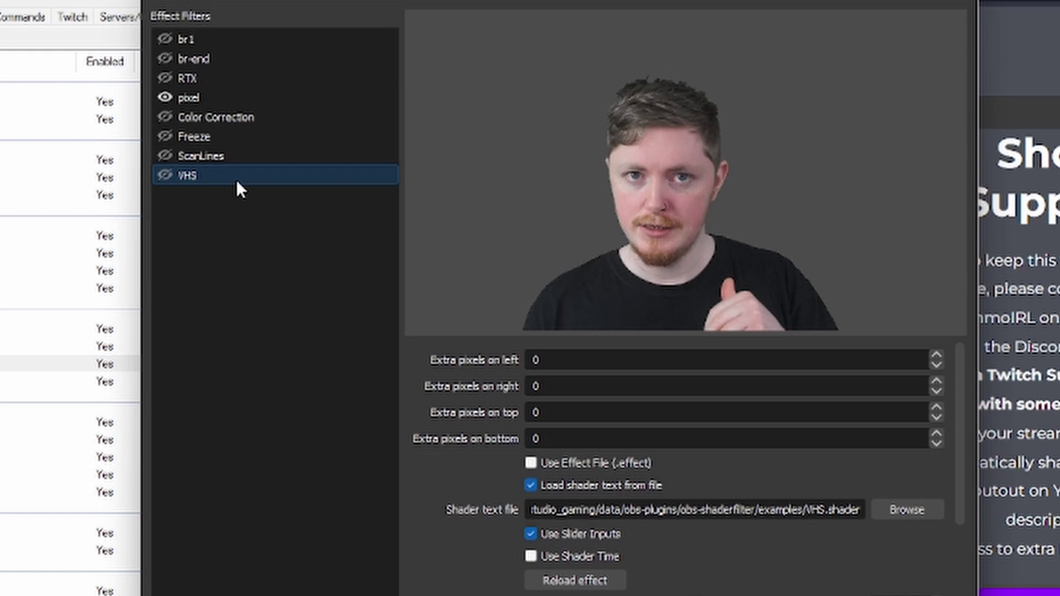
click(239, 138)
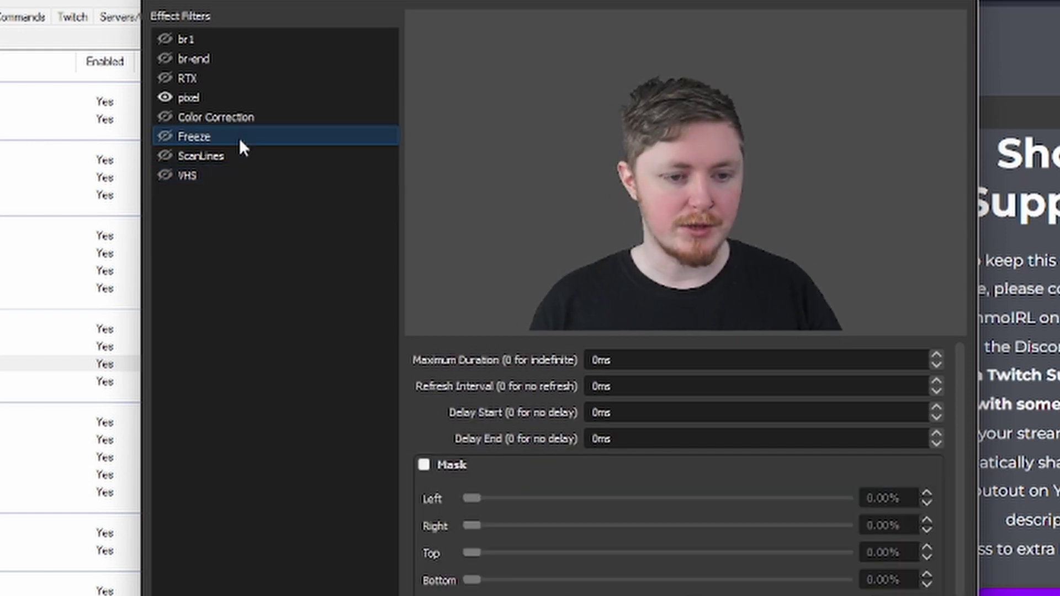
click(163, 137)
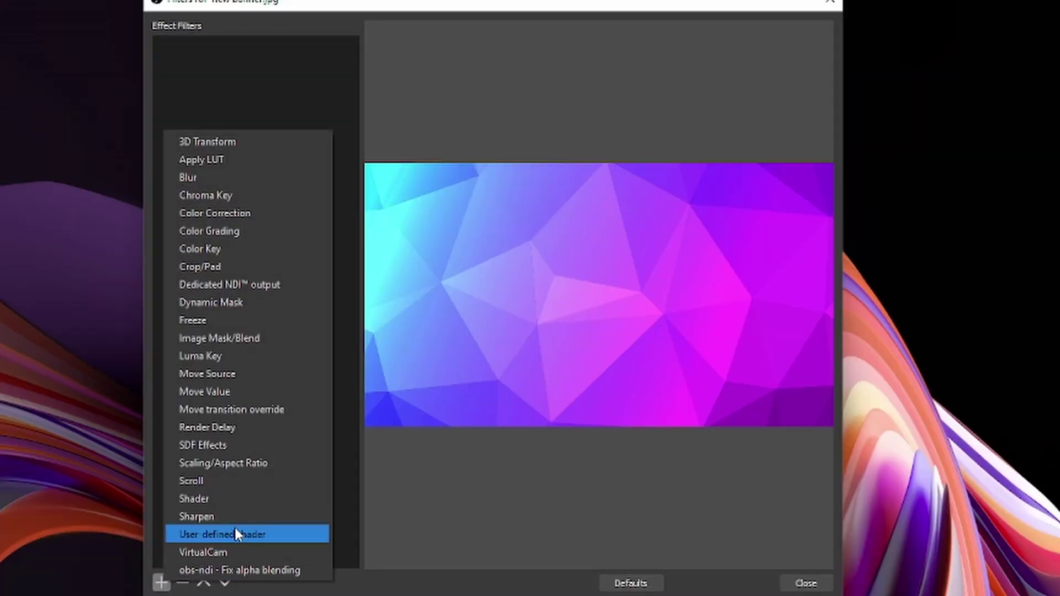
Add a User-defined shader filter named ScanLines that loads shader text from scan_line.shader.
click(237, 533)
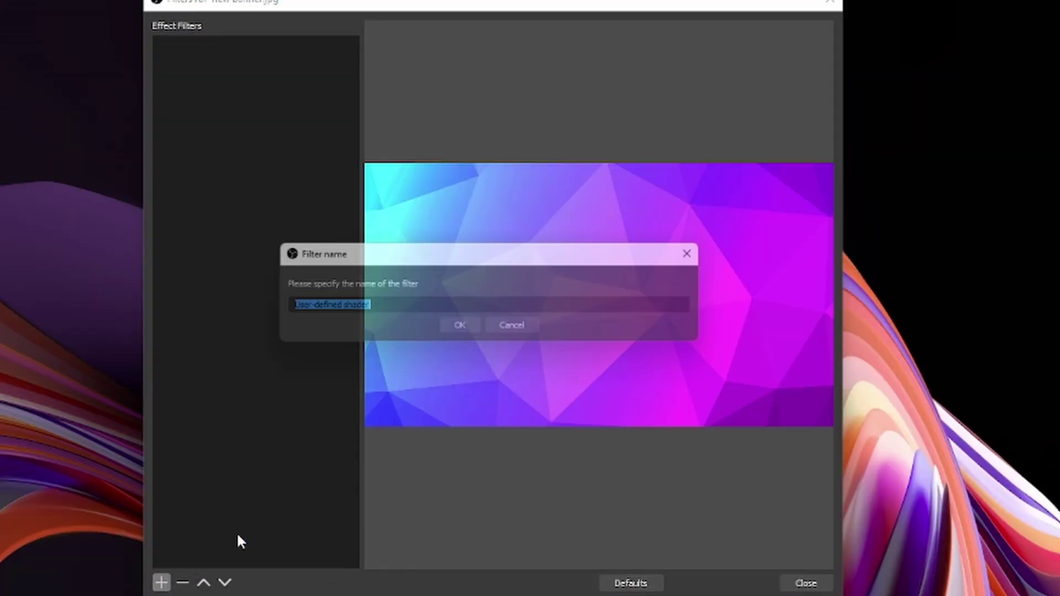
text(Scan)
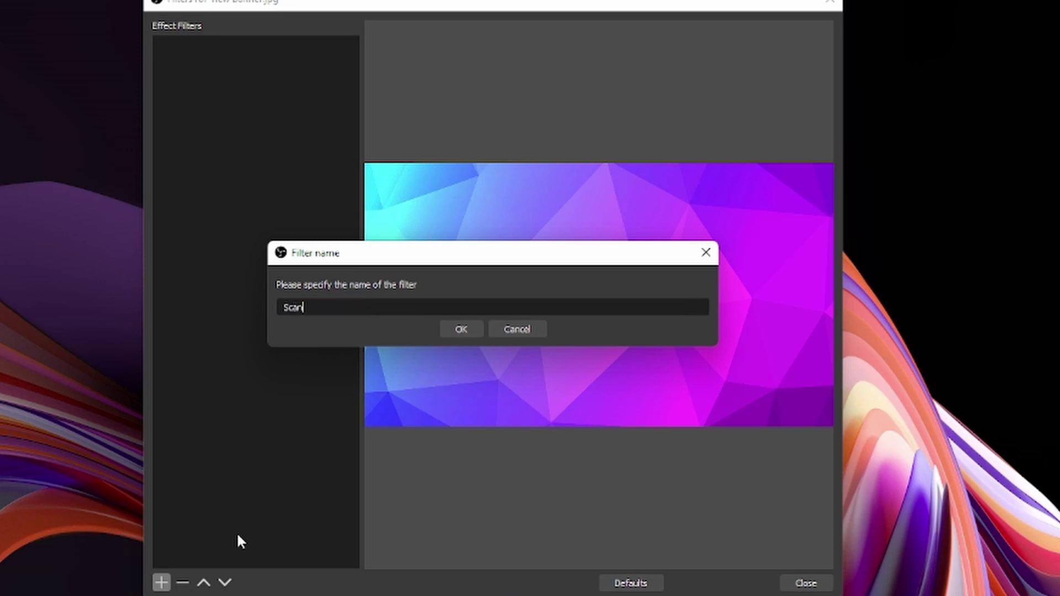
text(Lines)
key(Return)
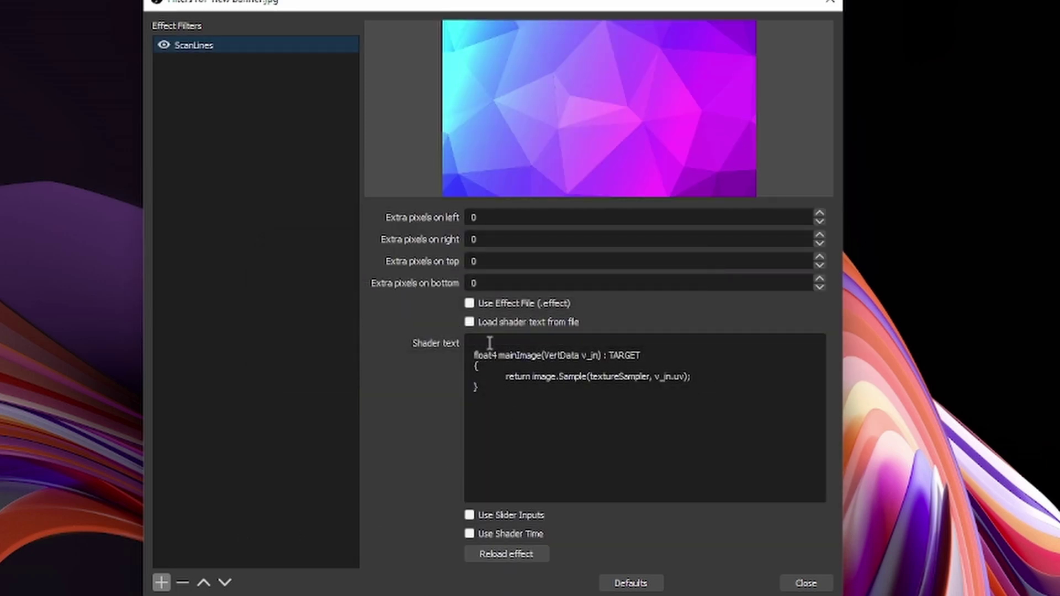
click(469, 323)
click(807, 347)
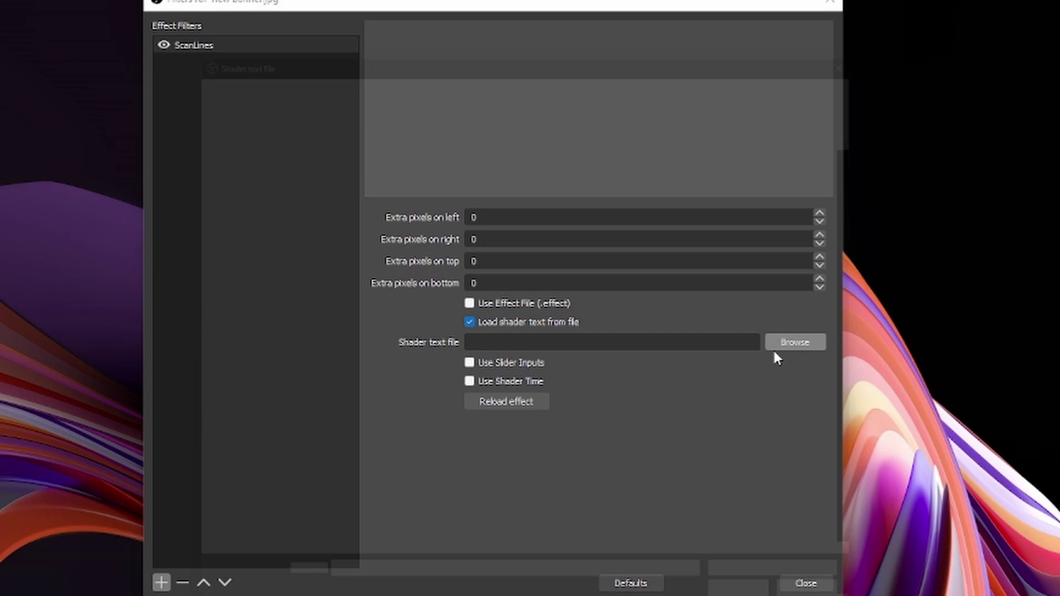
scroll(413, 362, down, 15)
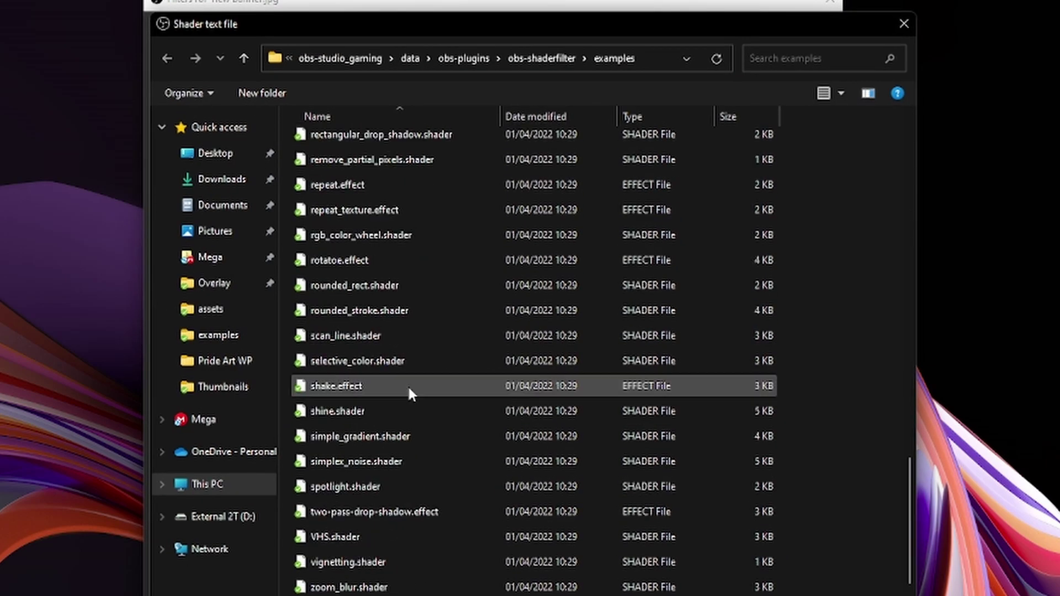
double_click(400, 337)
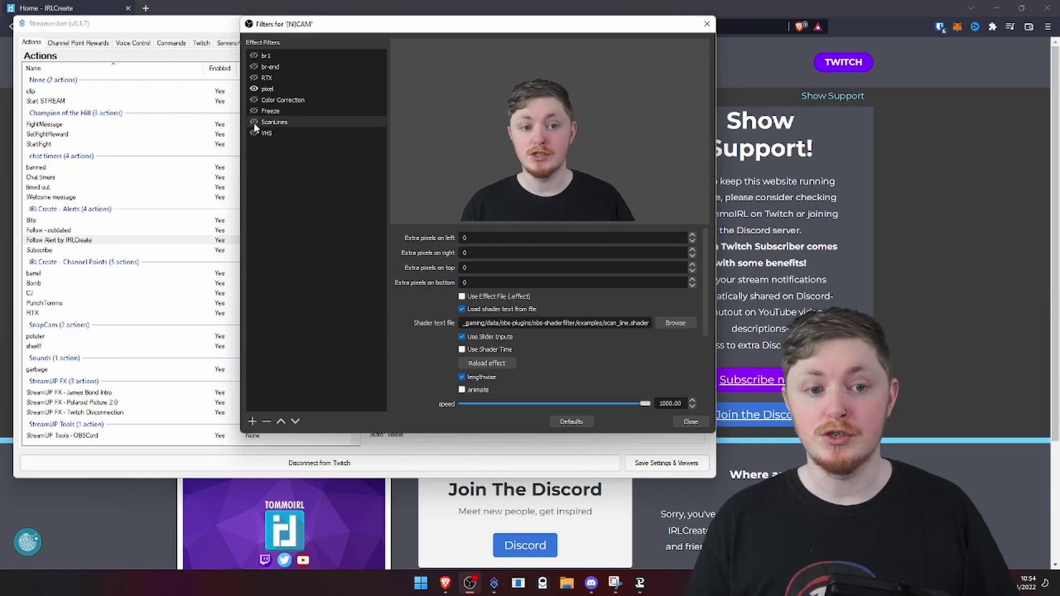
Enable the ScanLines filter on the cam and raise its angle from 90 to about 240.
click(253, 122)
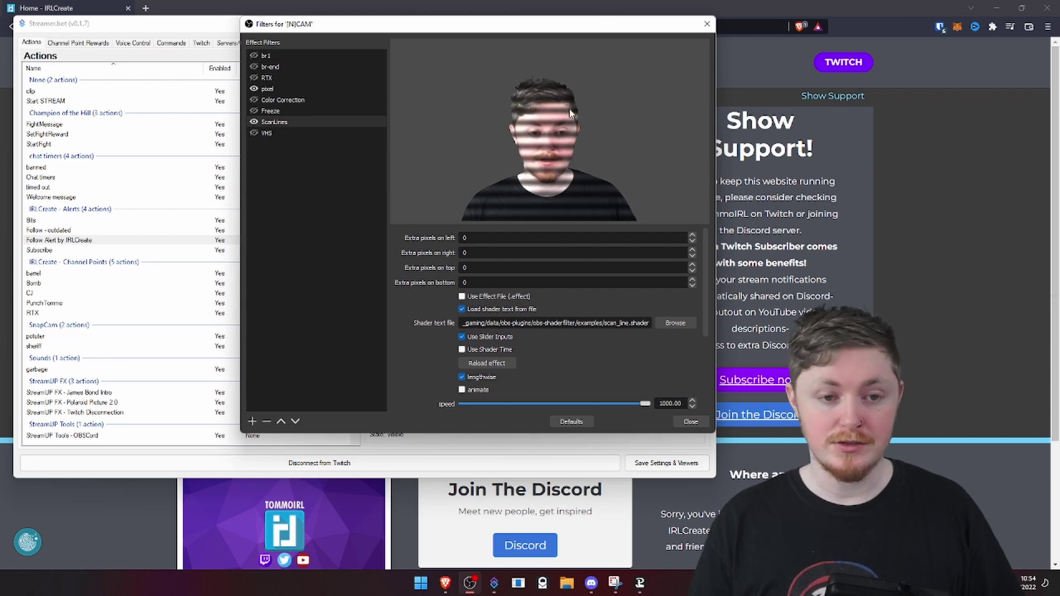
scroll(432, 303, down, 5)
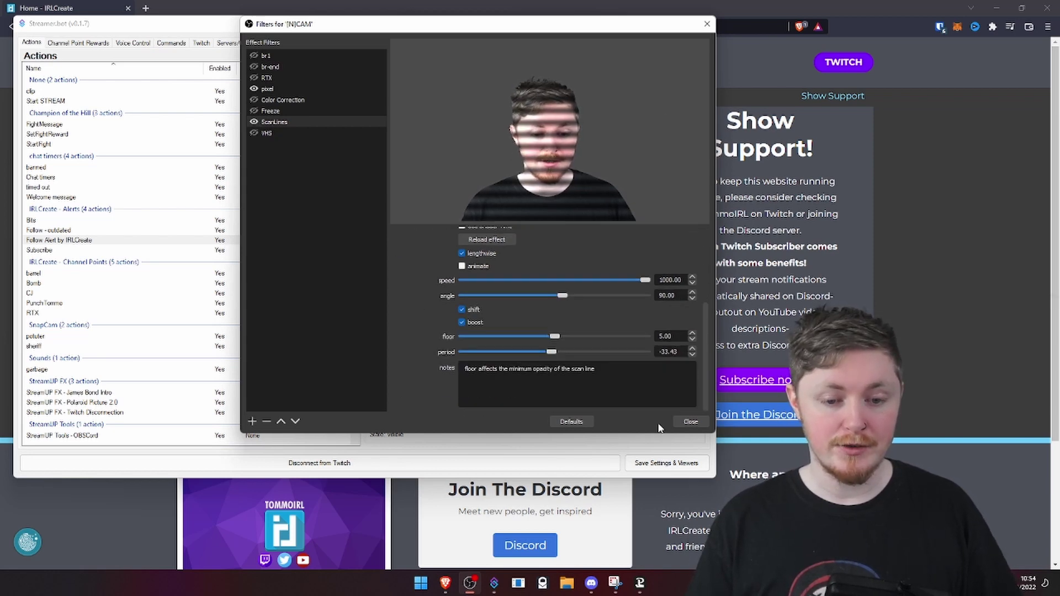
scroll(663, 360, up, 5)
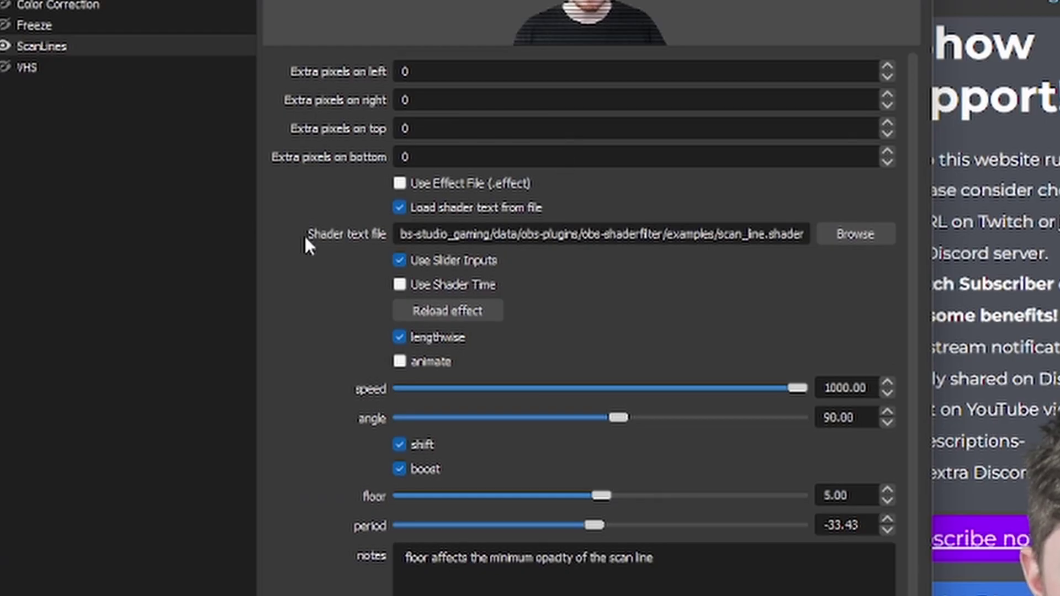
scroll(312, 251, down, 1)
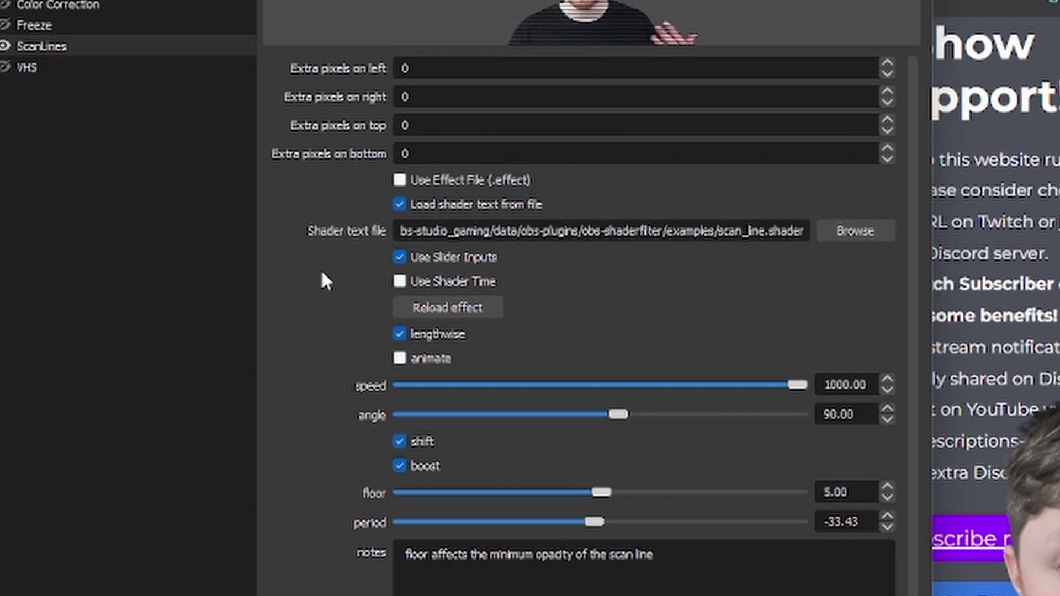
drag(619, 415, 644, 417)
Confirm the cam's VHS filter loads VHS.shader, leaving the file unchanged, and expand its settings view.
click(269, 133)
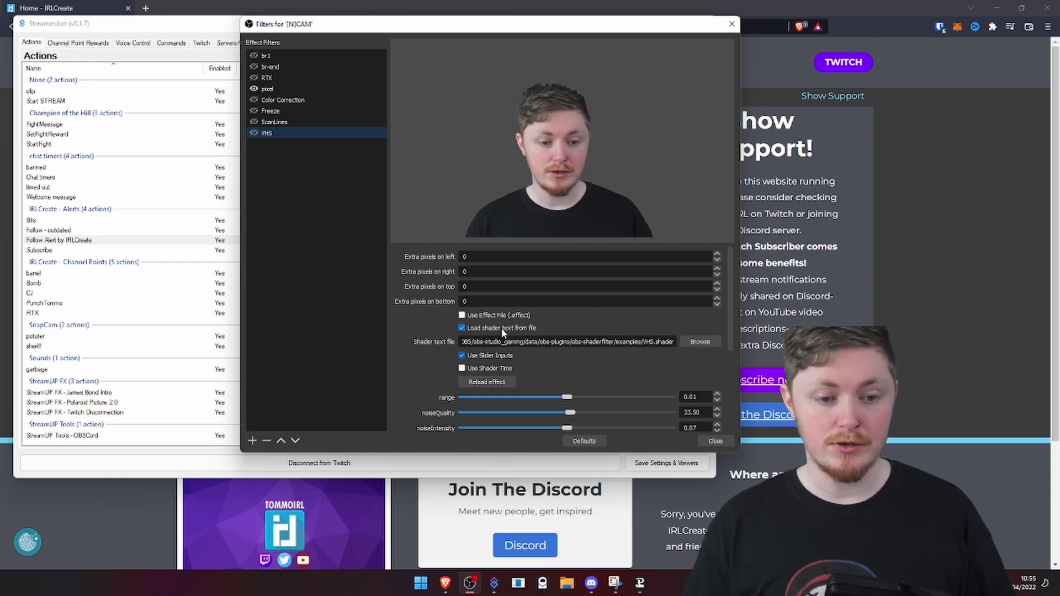
click(699, 342)
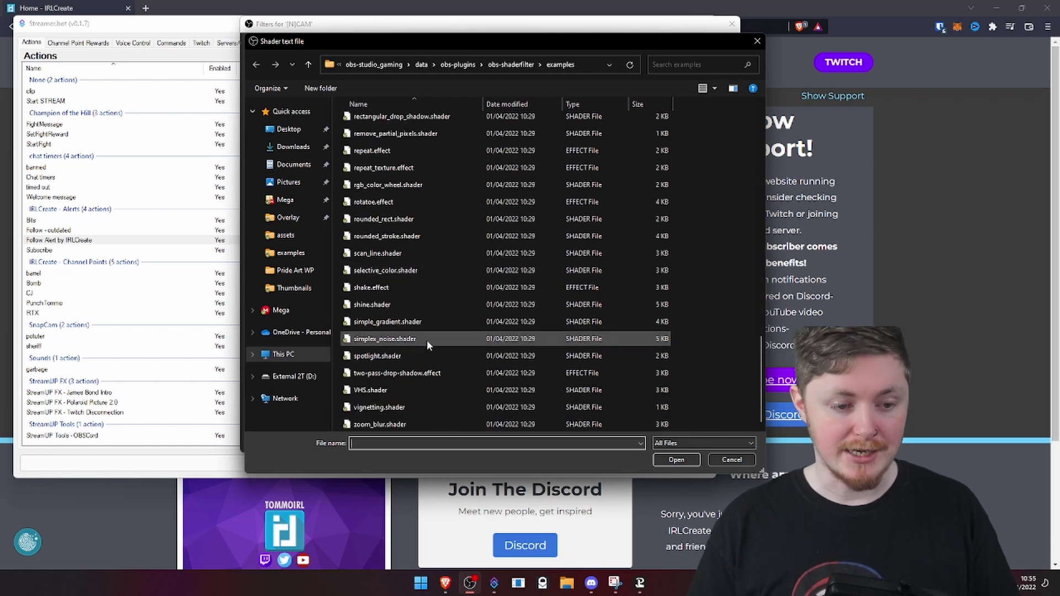
key(Escape)
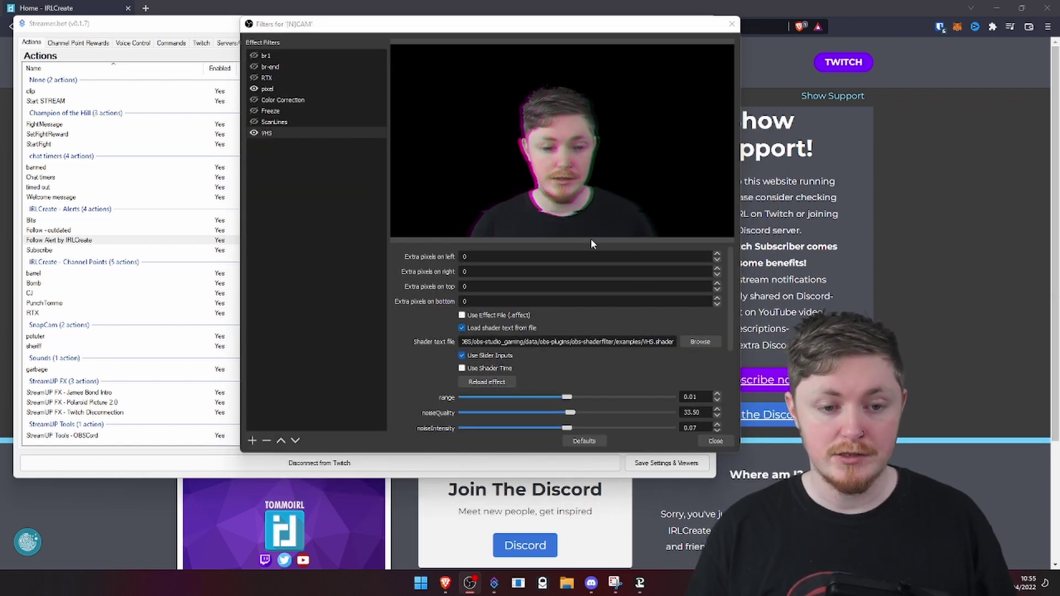
drag(590, 244, 590, 128)
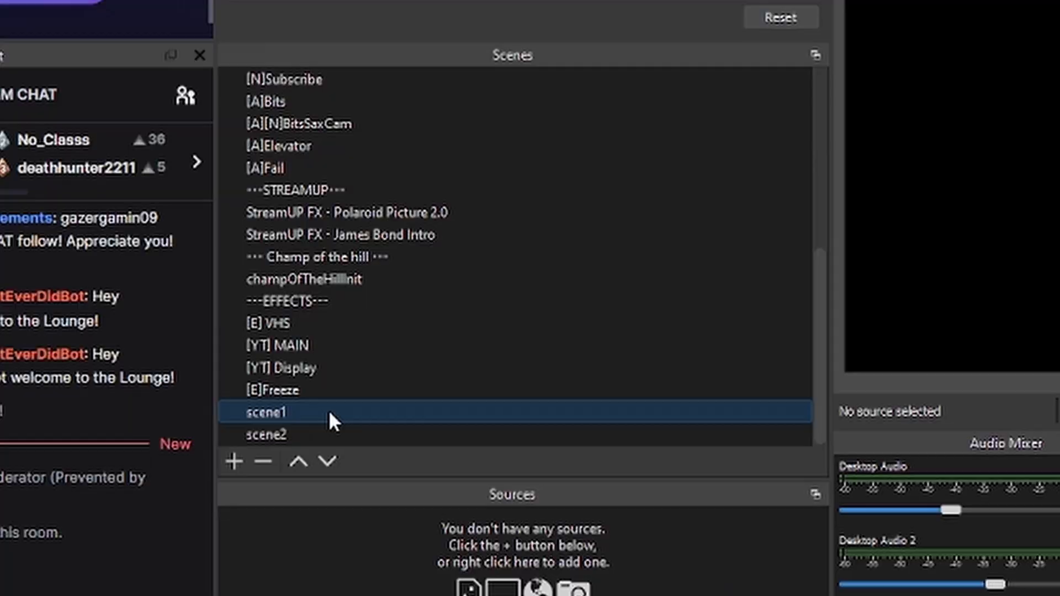
Copy scene1's filters and paste them onto scene2, then switch through Scene 2 to Scene 3.
right_click(329, 411)
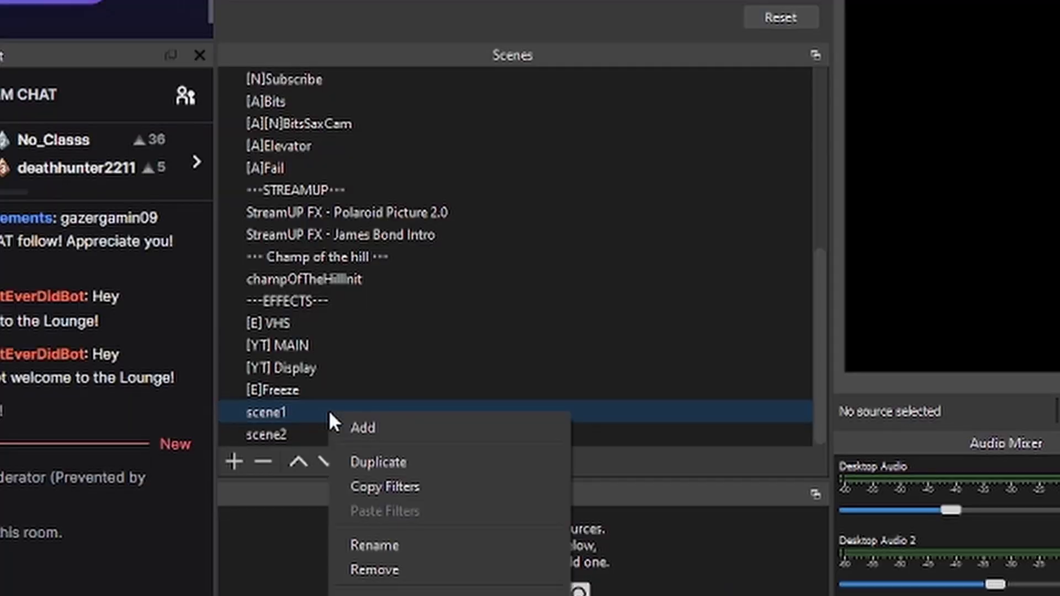
click(433, 484)
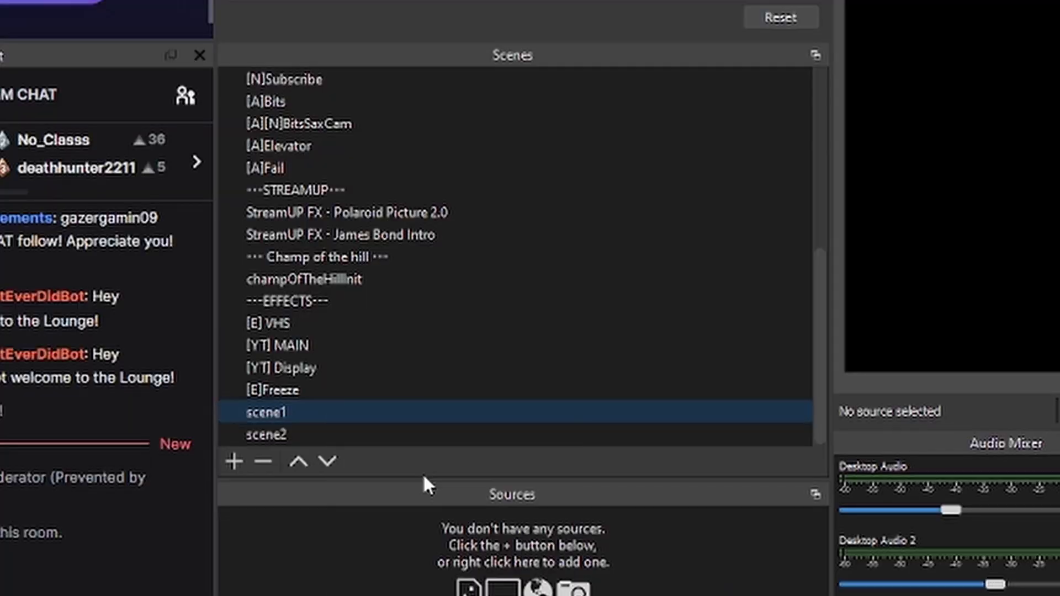
click(337, 432)
right_click(336, 433)
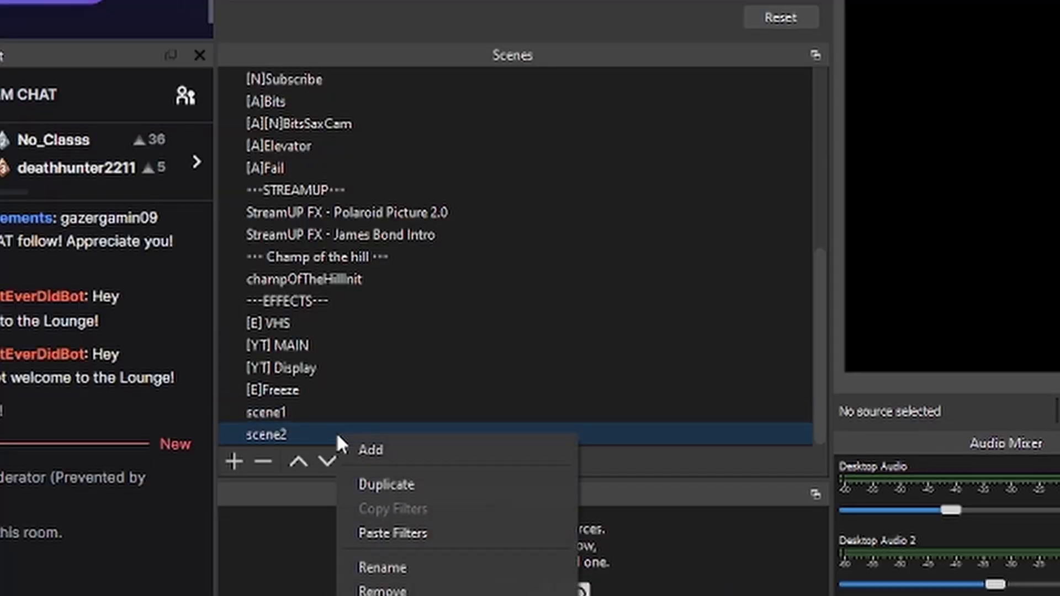
click(428, 532)
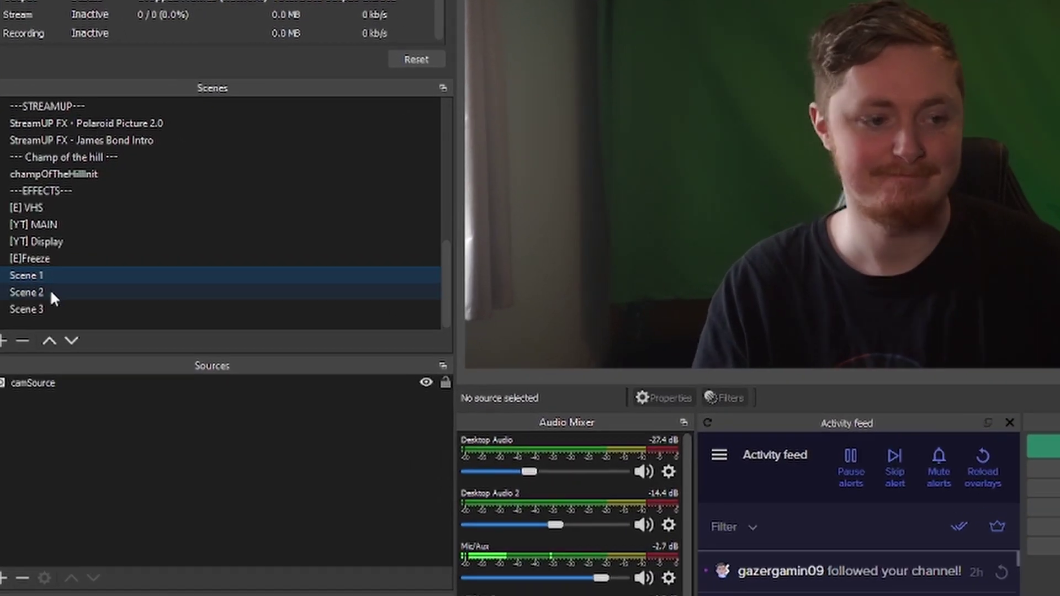
click(51, 292)
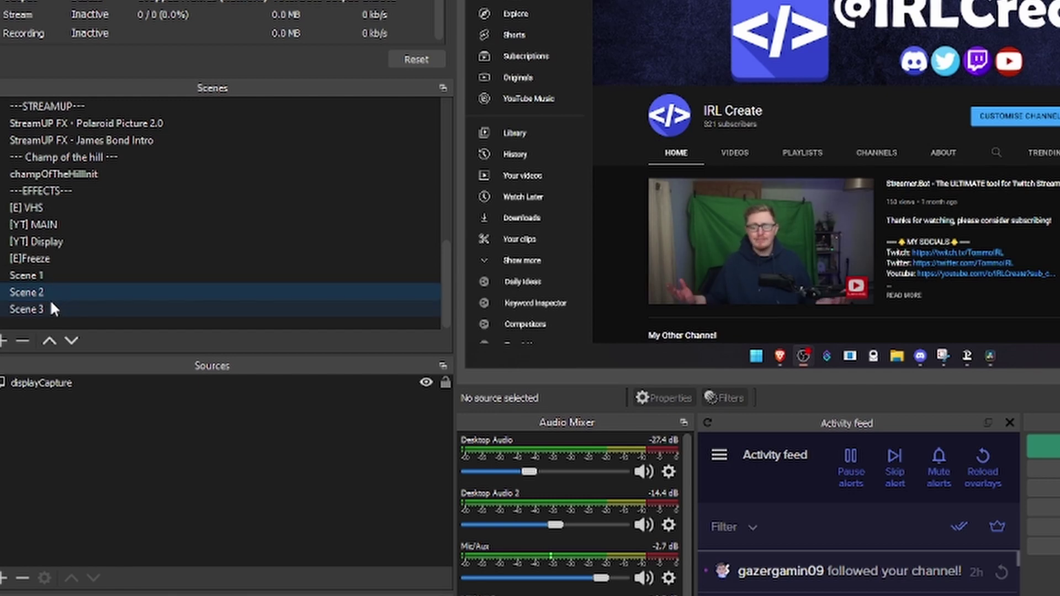
click(51, 304)
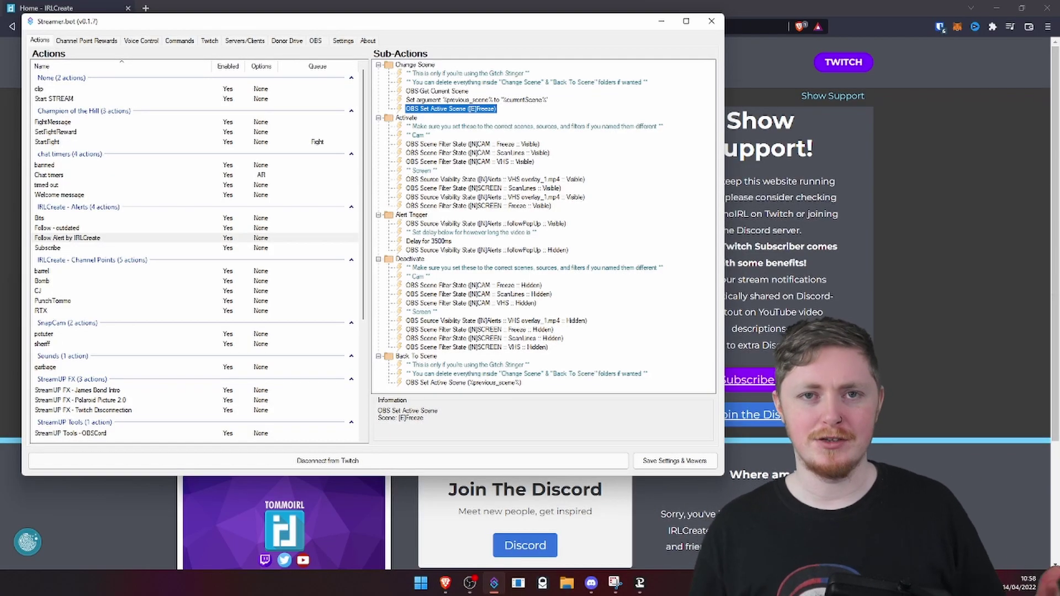
key(Down)
key(Down)
key(Down)
key(Down)
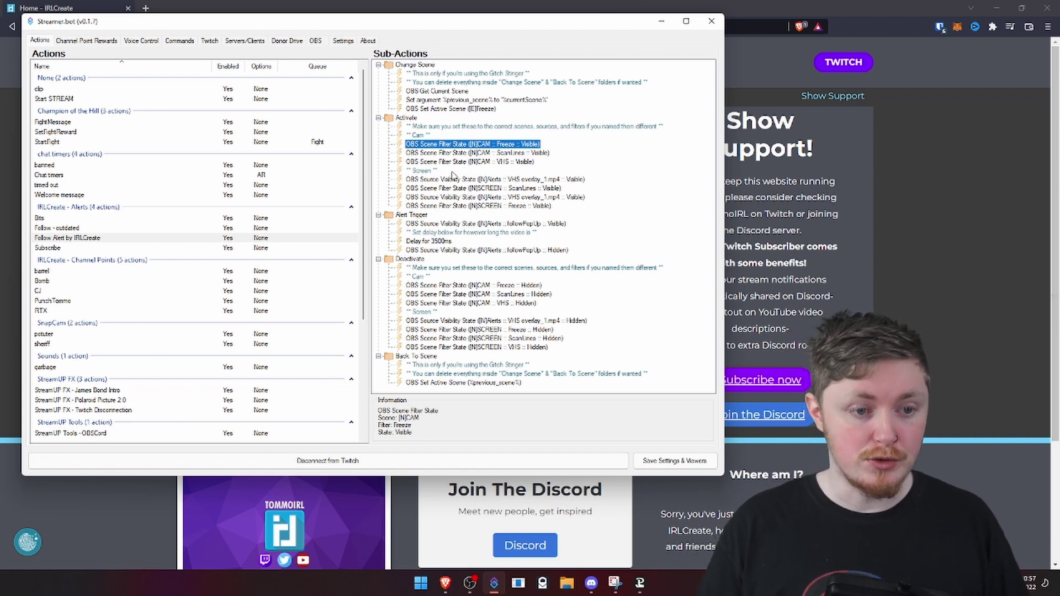
click(447, 180)
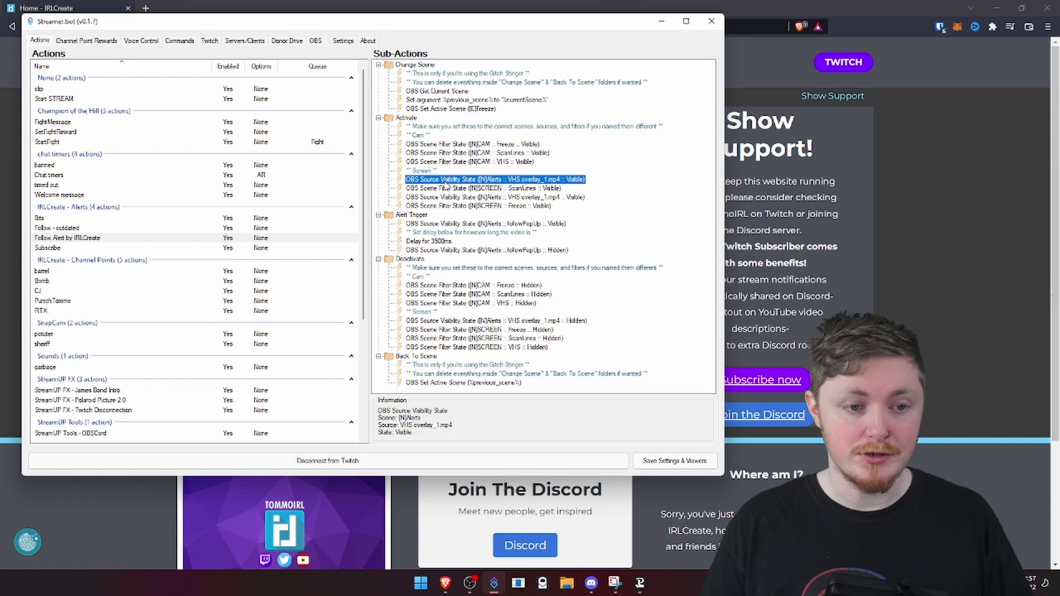
click(447, 321)
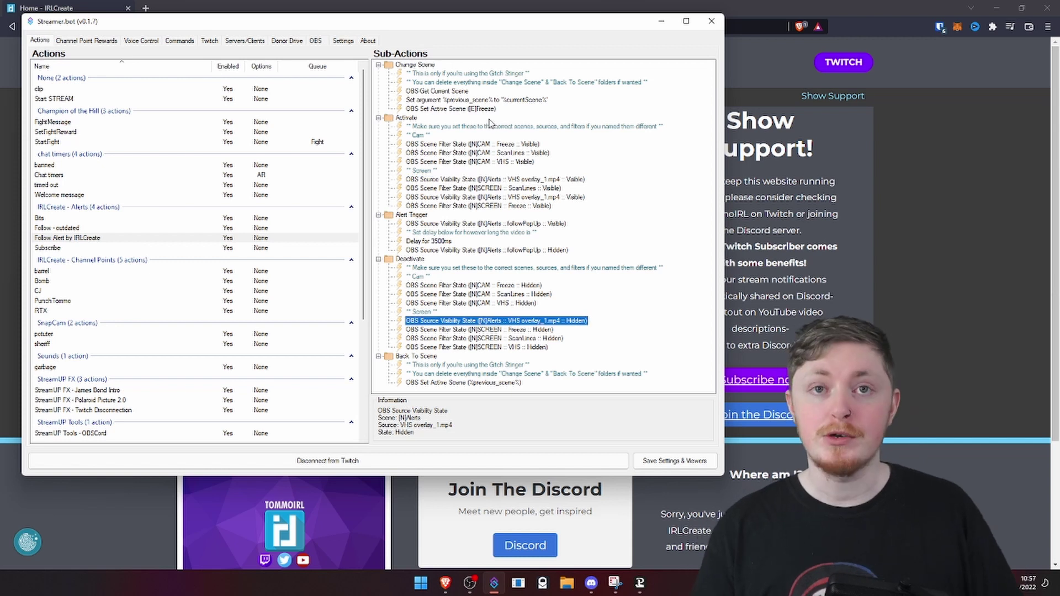
click(457, 74)
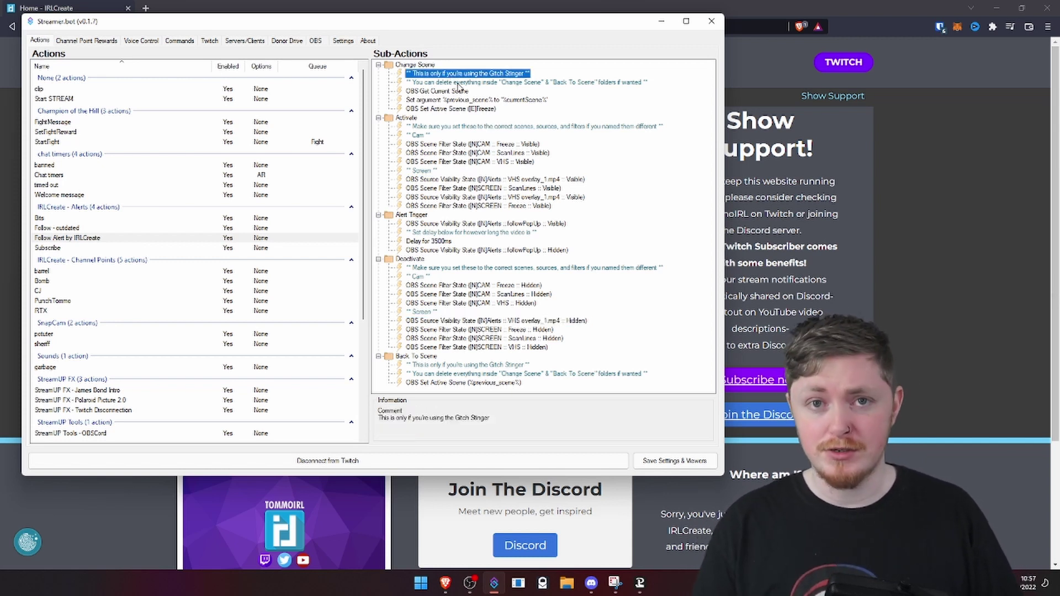
click(458, 83)
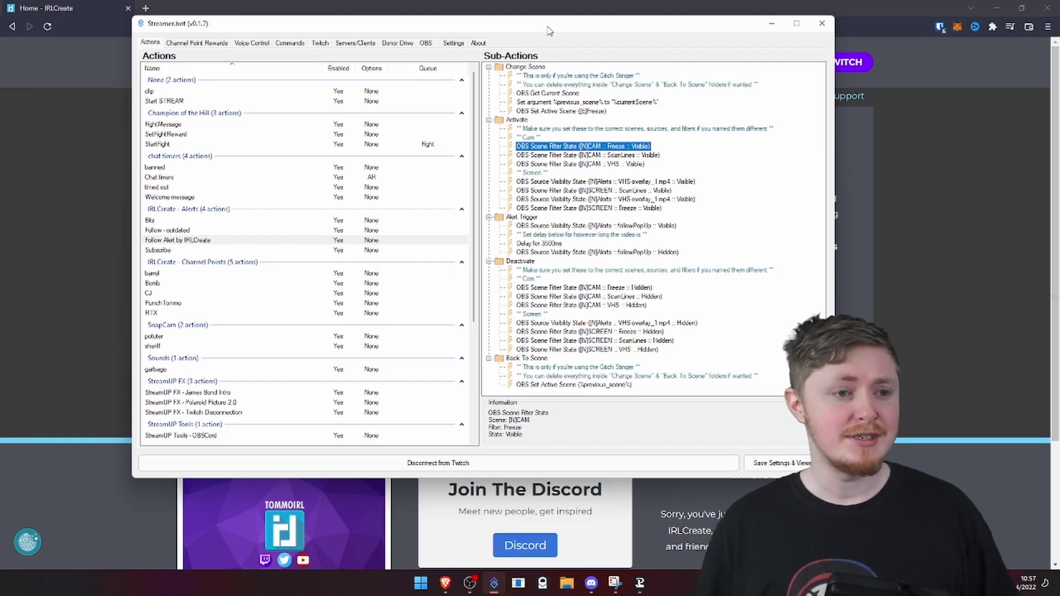
click(617, 93)
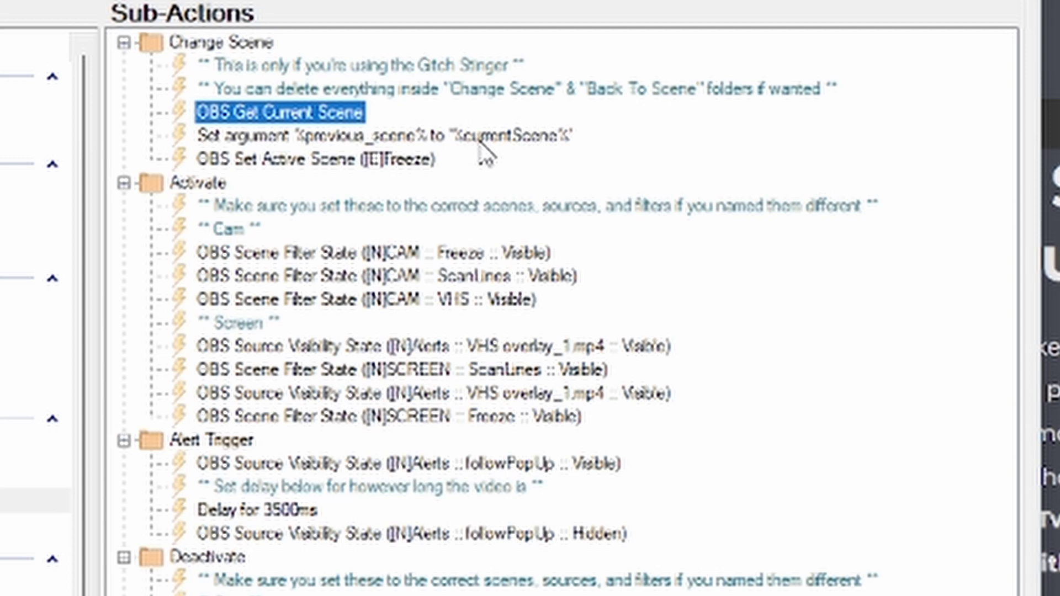
click(459, 135)
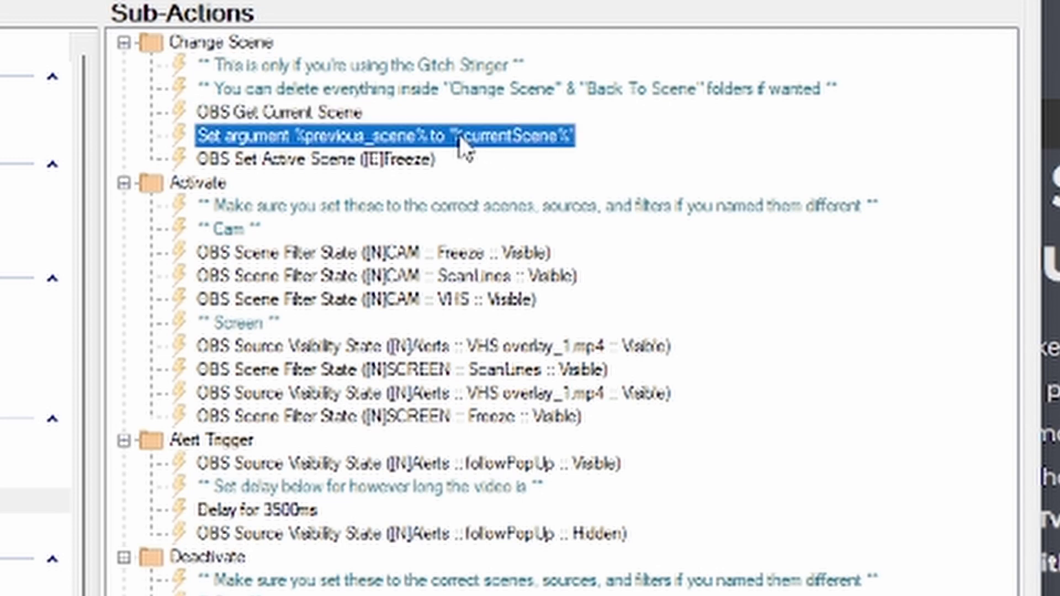
click(453, 161)
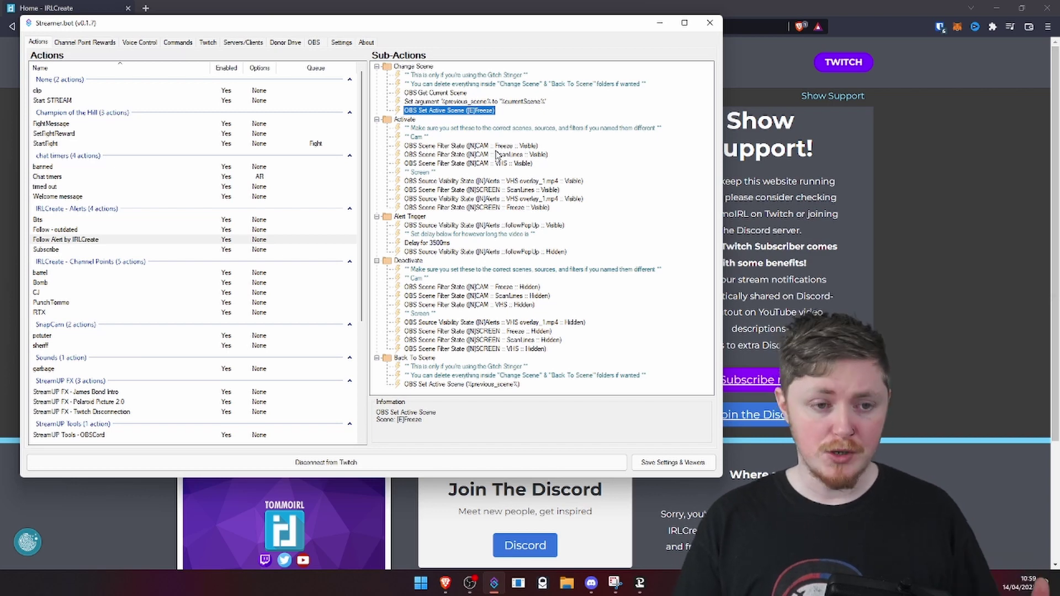
click(491, 147)
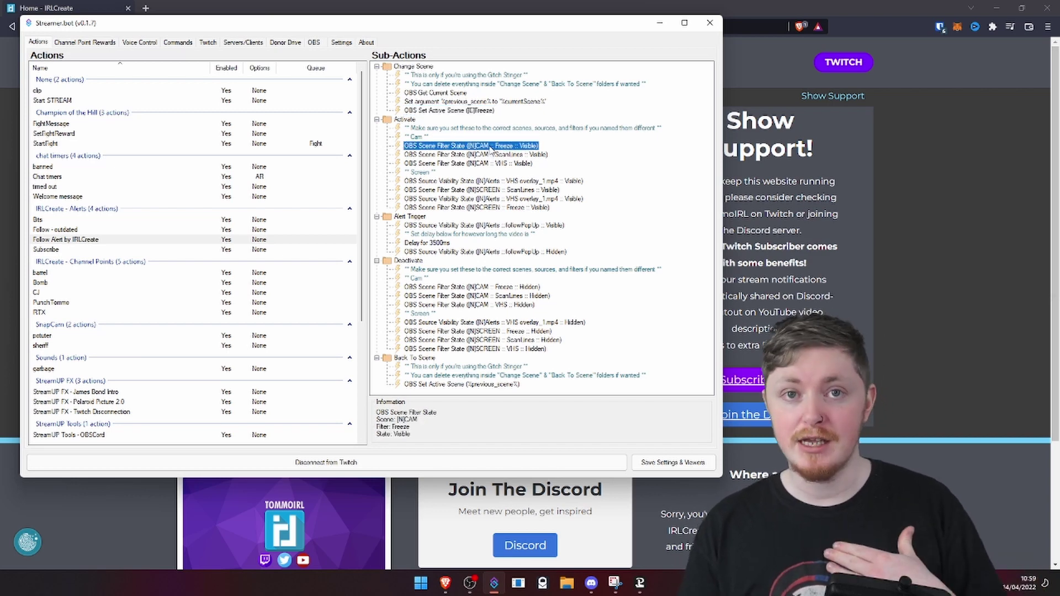
double_click(491, 146)
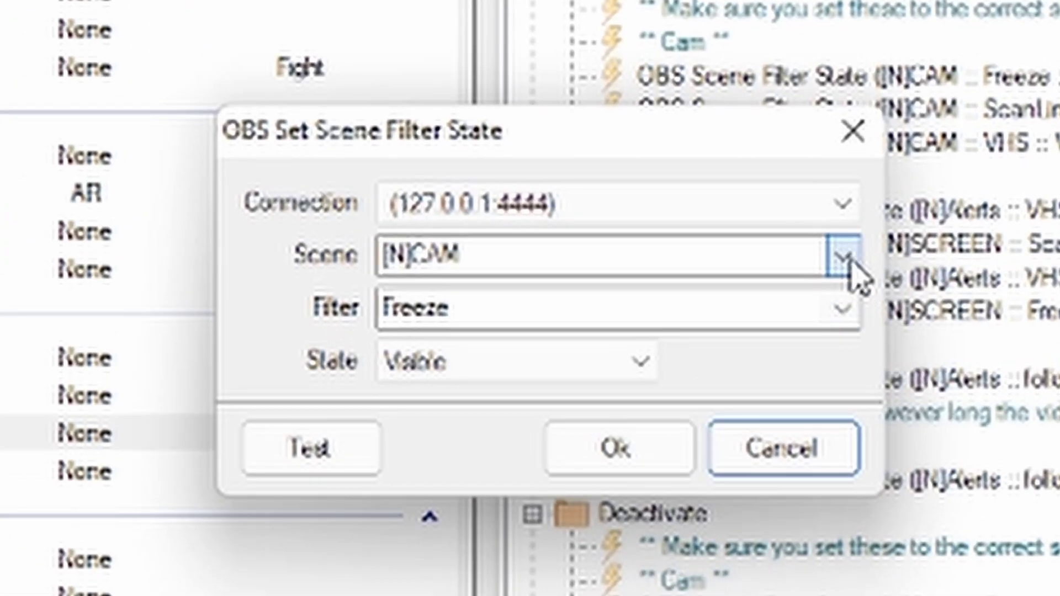
click(843, 318)
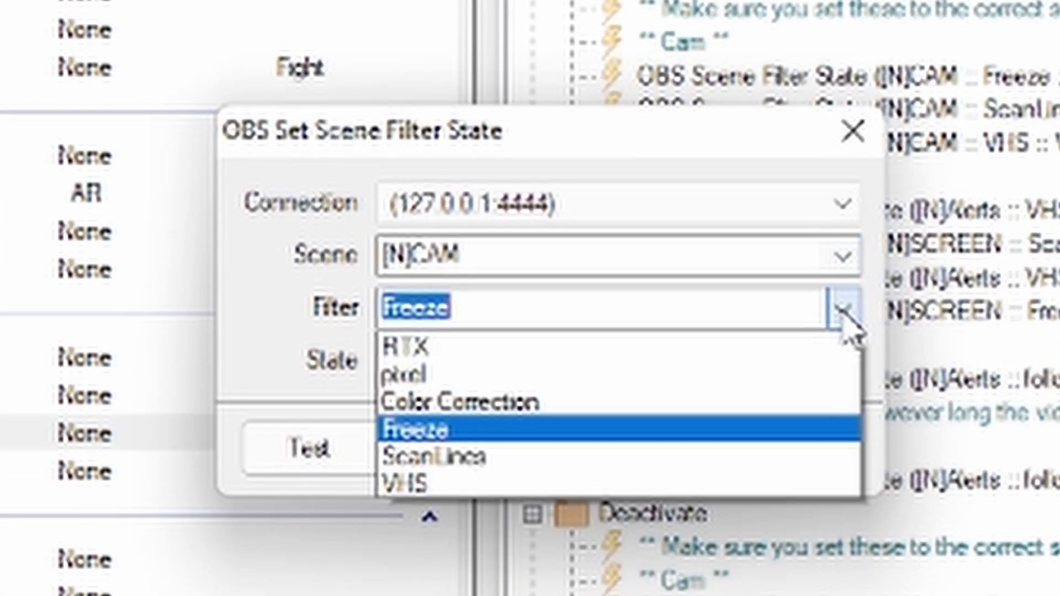
click(843, 319)
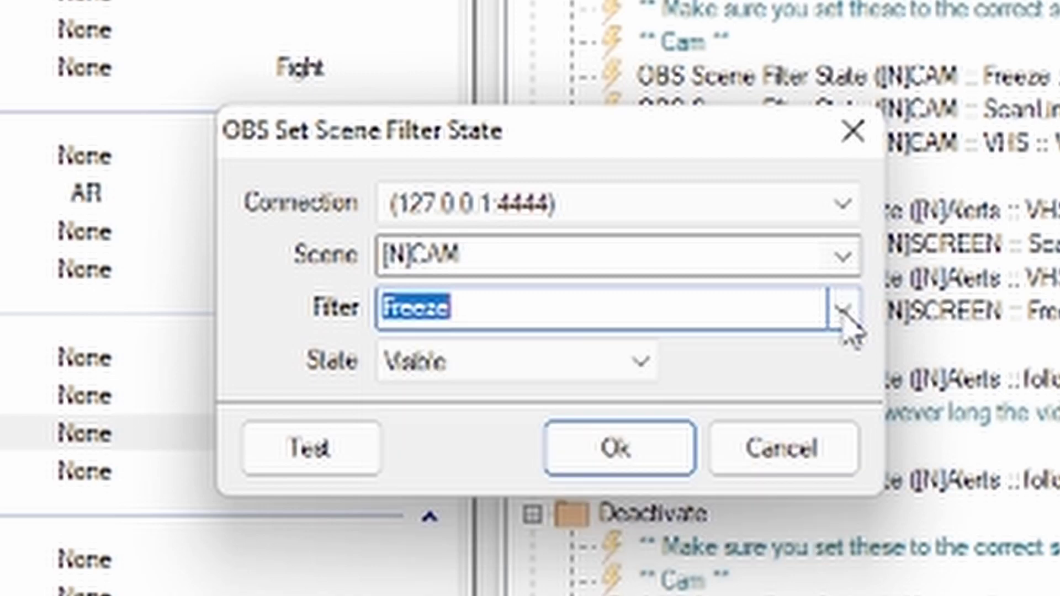
click(617, 447)
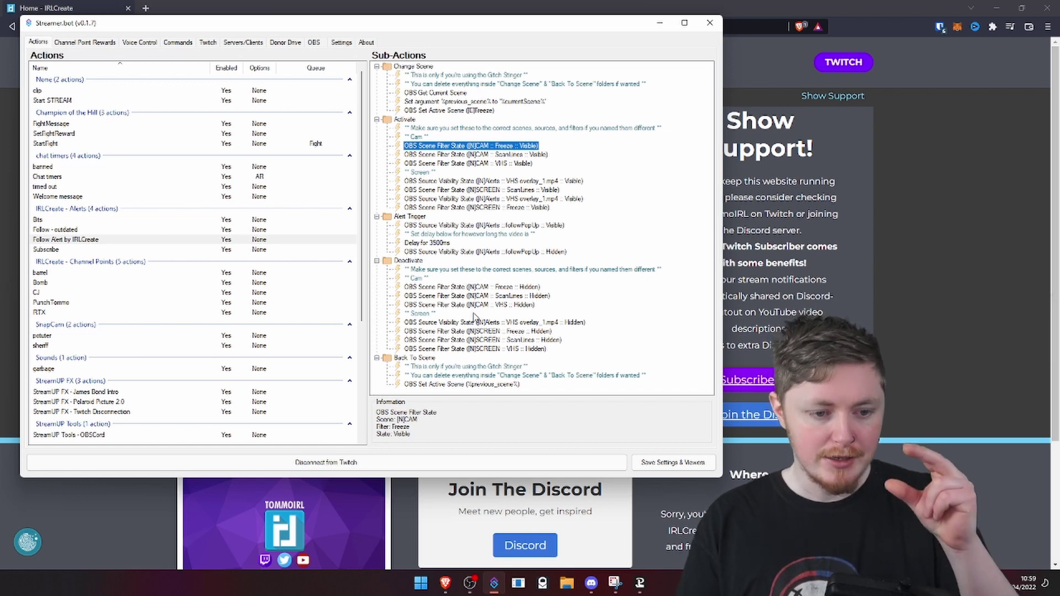
click(456, 270)
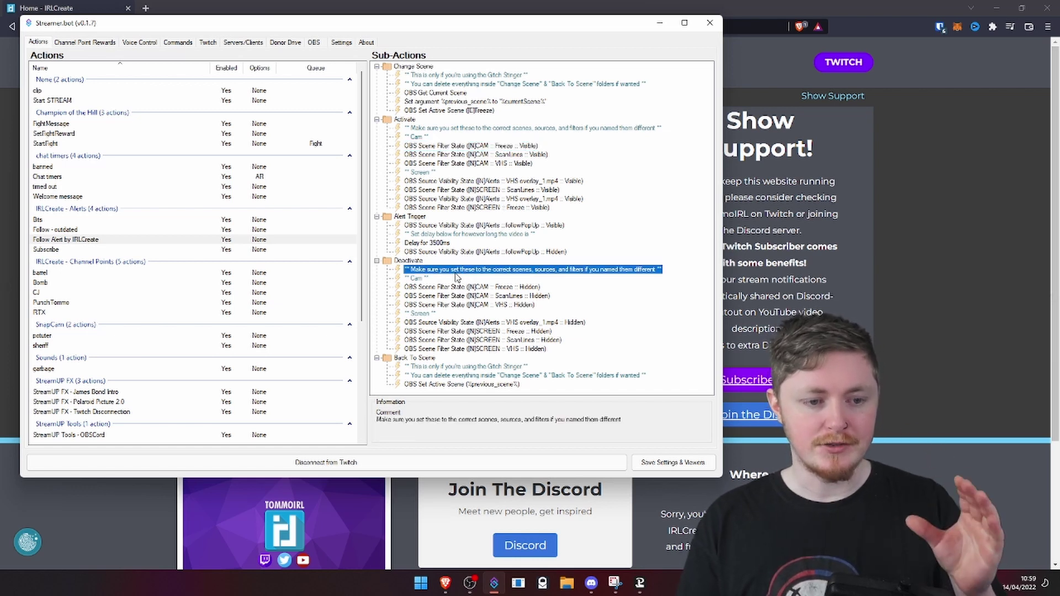
click(456, 279)
click(457, 314)
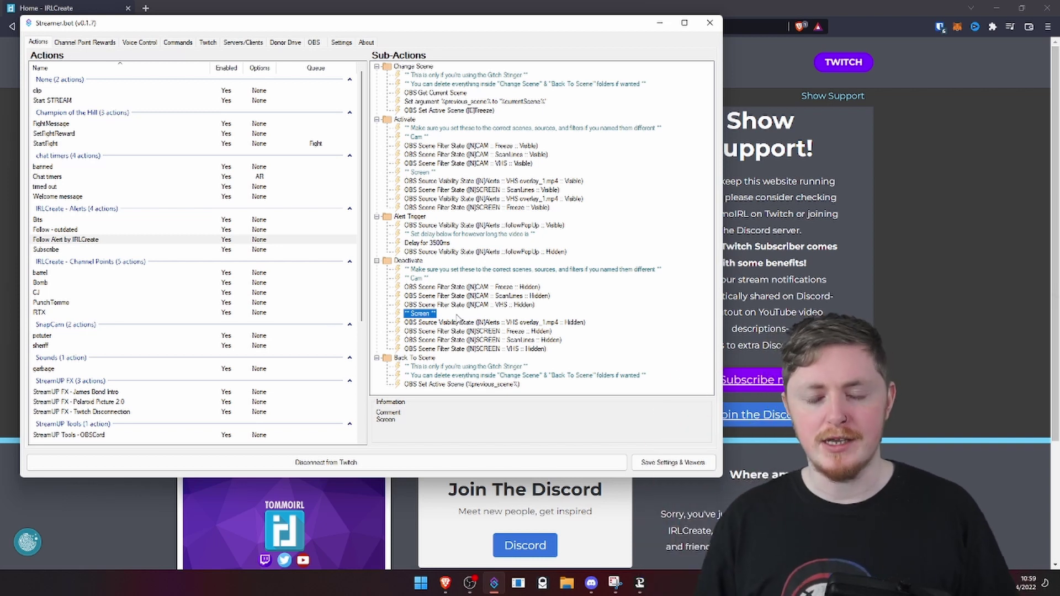
click(476, 225)
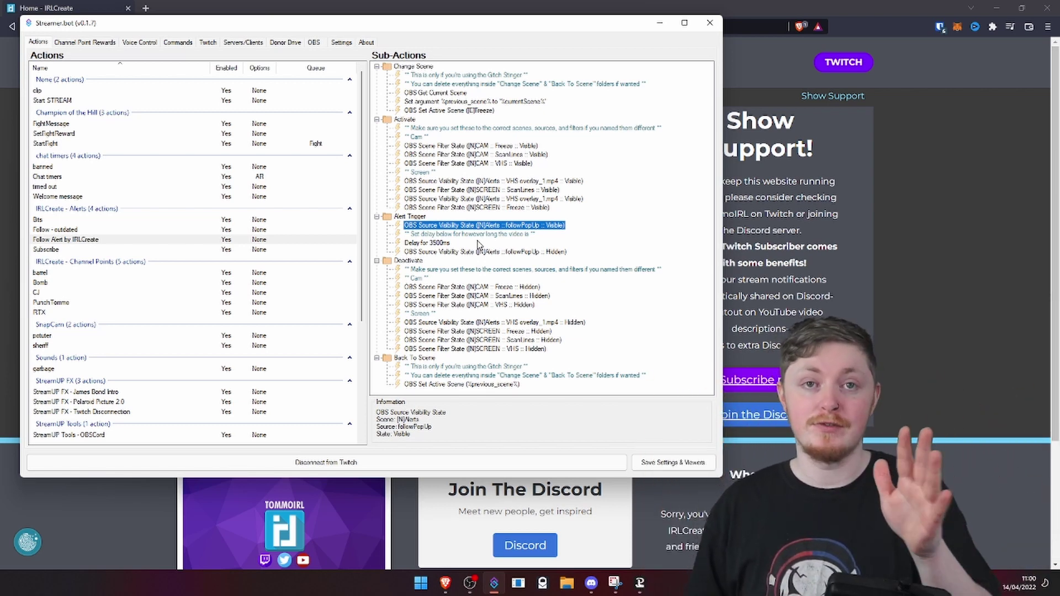
click(478, 243)
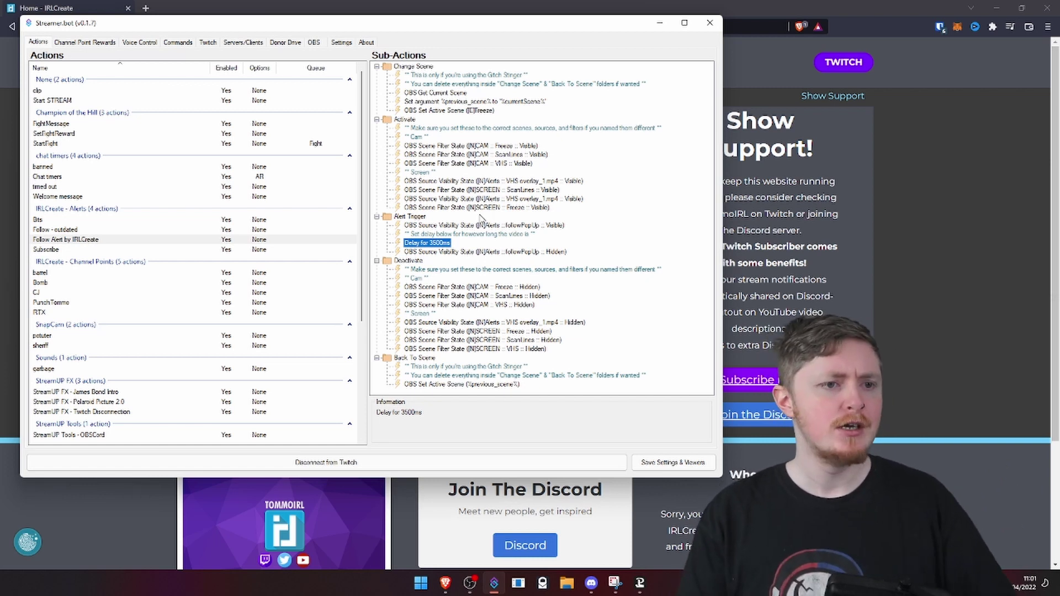
Open Settings > Events > General and confirm Follows runs the Follow Alert by IRLCreate action.
click(342, 42)
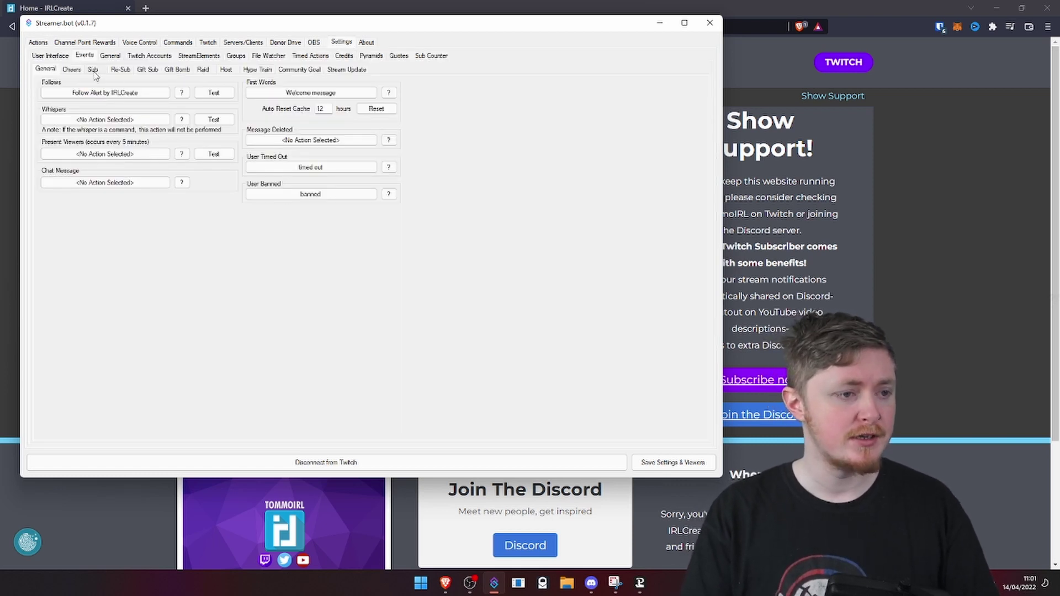
click(86, 57)
click(55, 70)
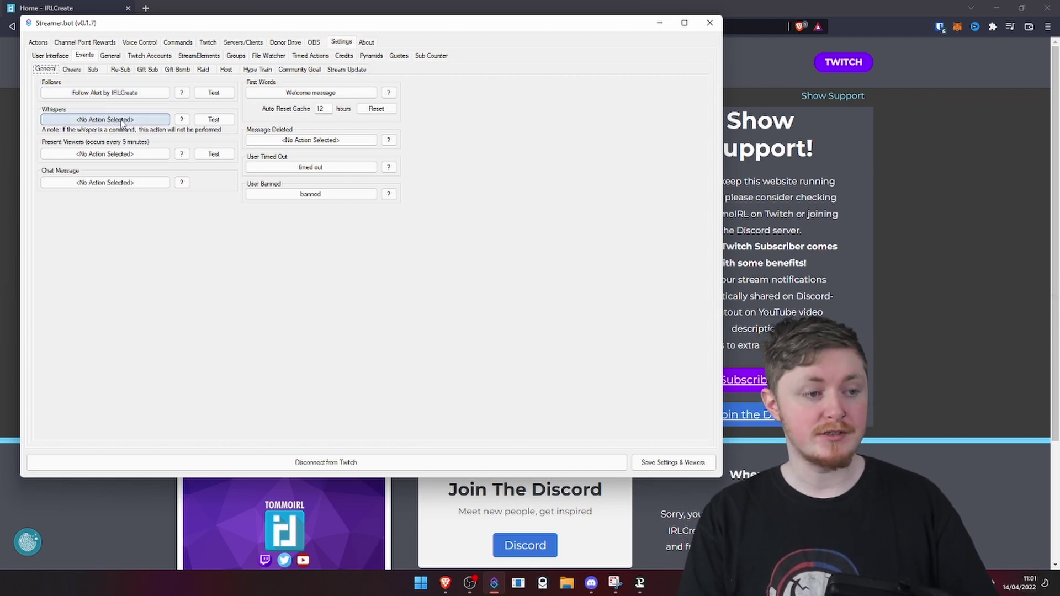
click(133, 94)
scroll(334, 275, down, 2)
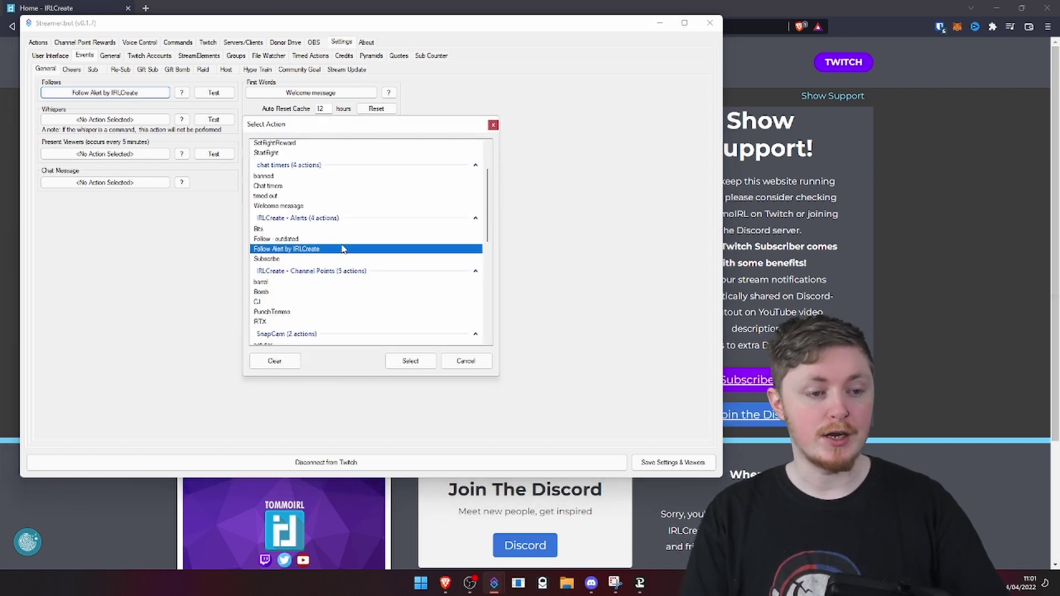
click(493, 126)
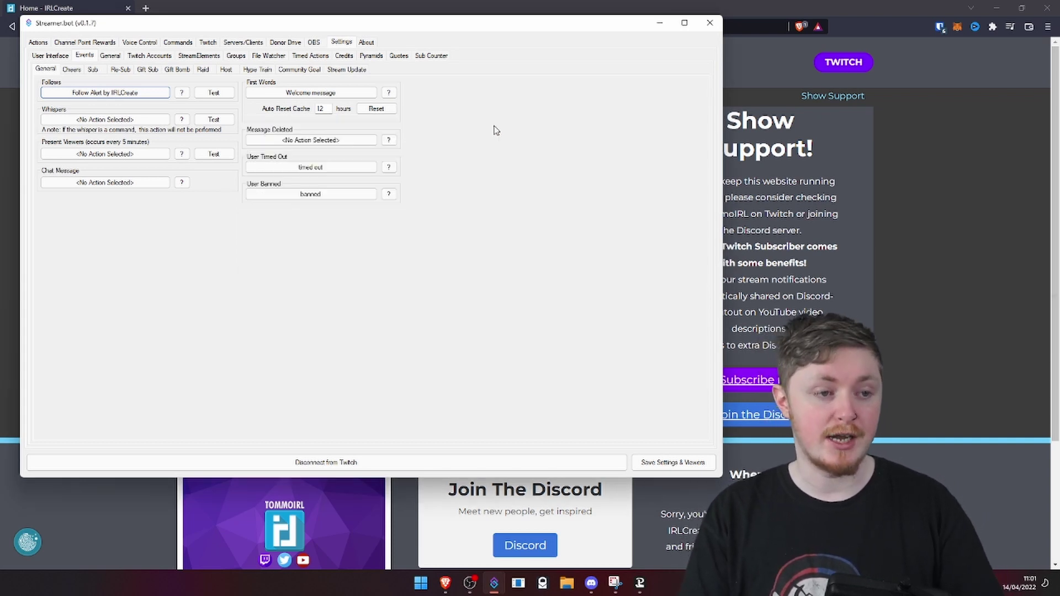
Fire a test follow to run the alert, then return to the Actions tab.
click(216, 96)
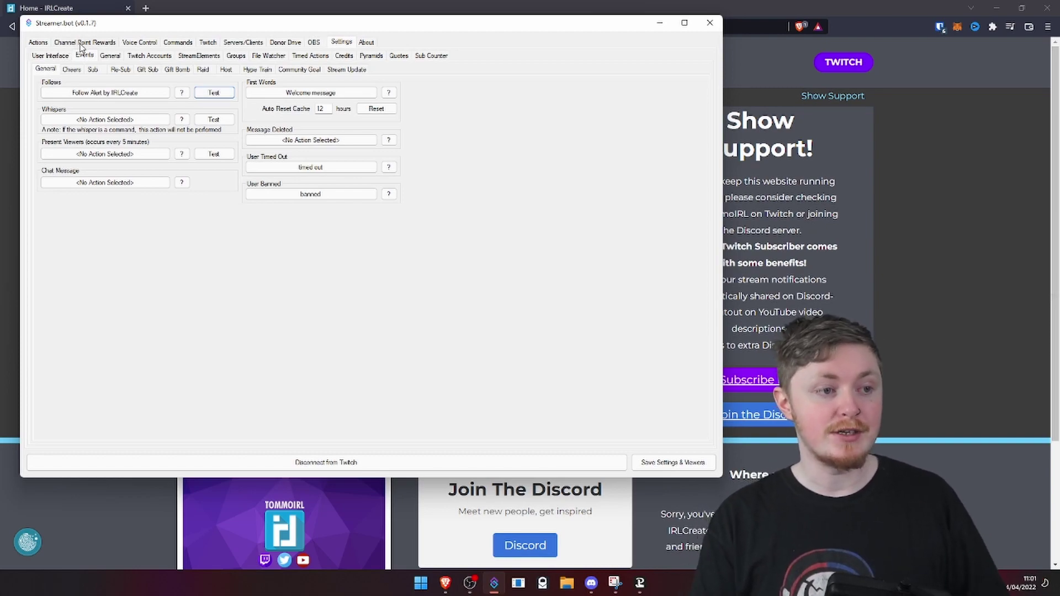
click(43, 44)
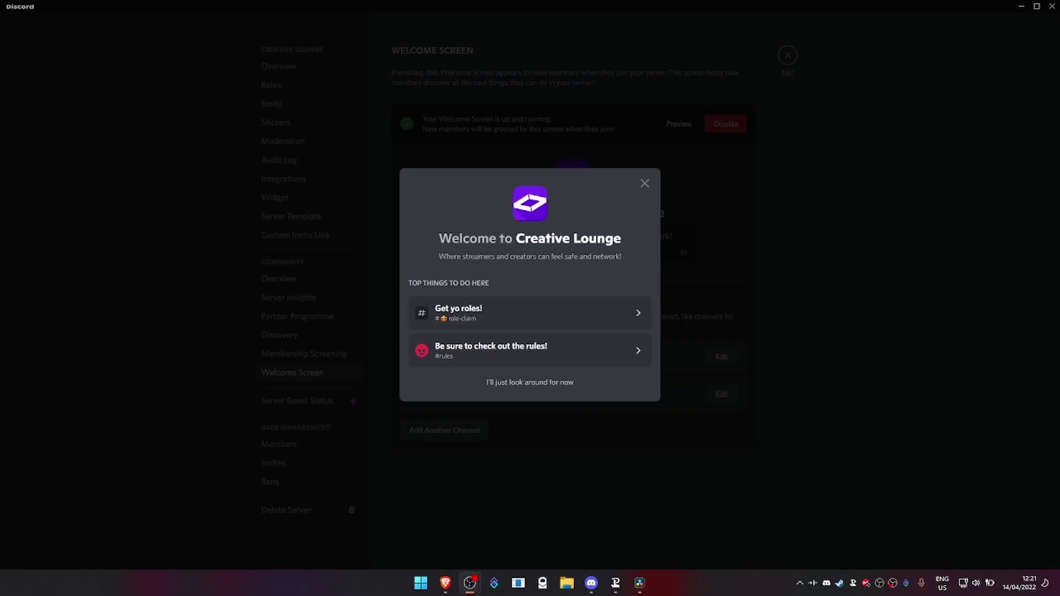
Leave server settings for #role-claim, then open #tommo-chat in the Creative Lounge server.
click(530, 313)
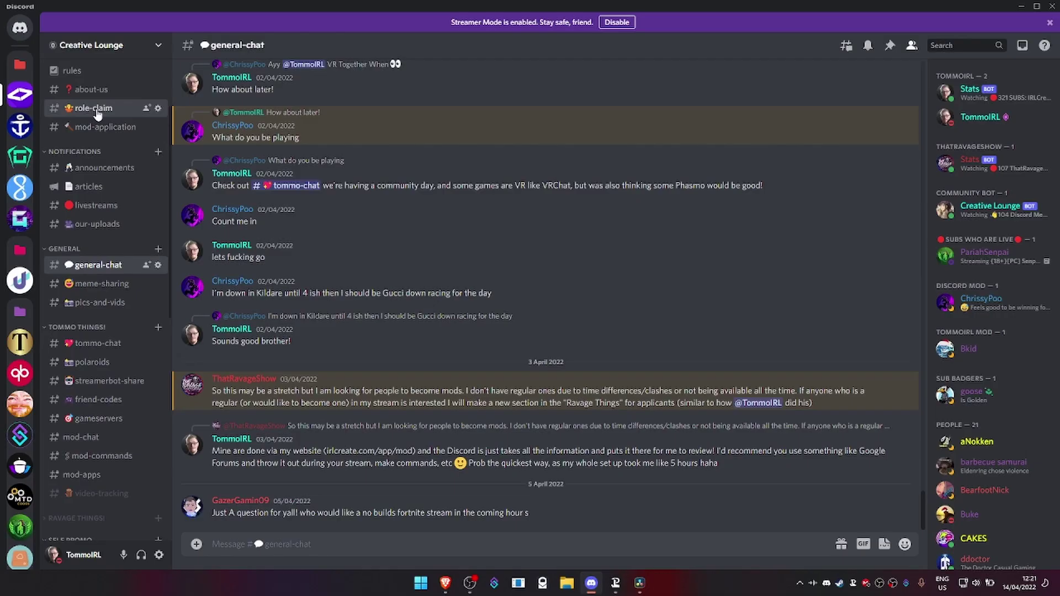
scroll(108, 286, down, 2)
click(98, 288)
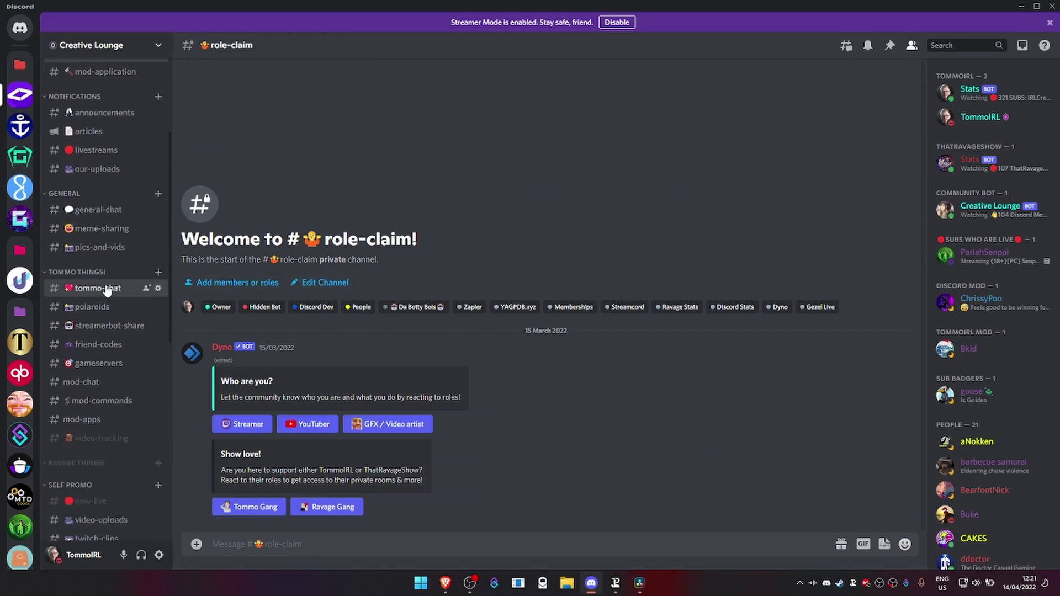
scroll(123, 332, down, 1)
scroll(123, 332, down, 2)
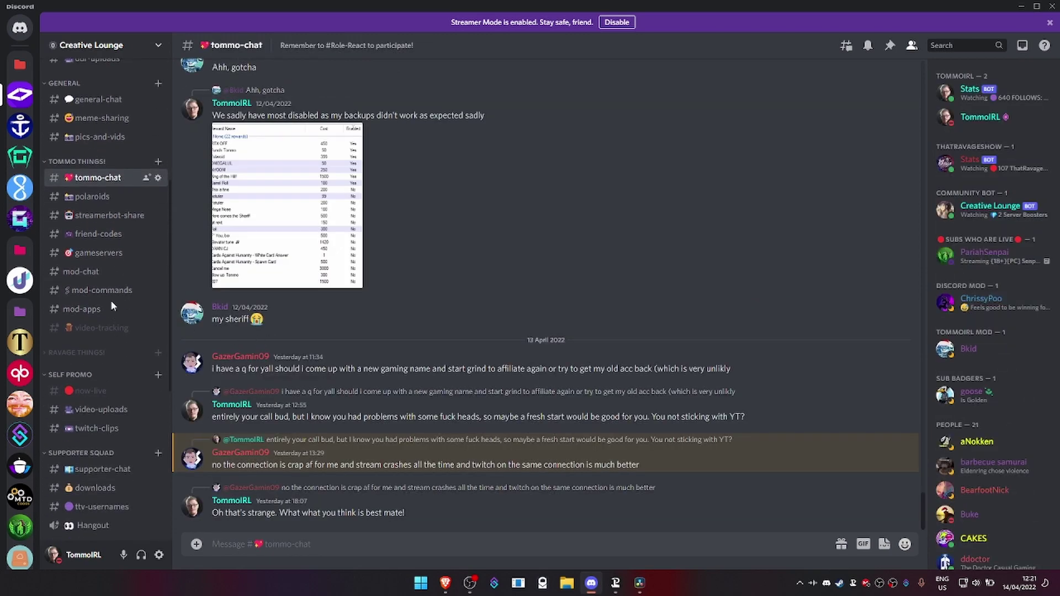